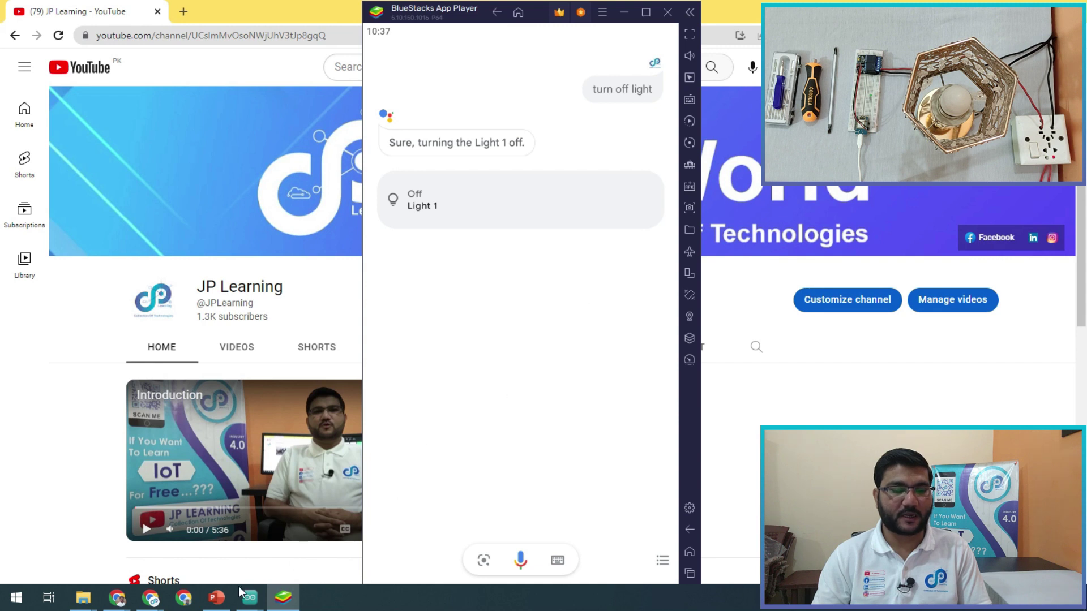
# Switch to the Smart Home with Voice Control presentation in PowerPoint and review its slides through to the STEPS slide.
pyautogui.moveTo(219, 606)
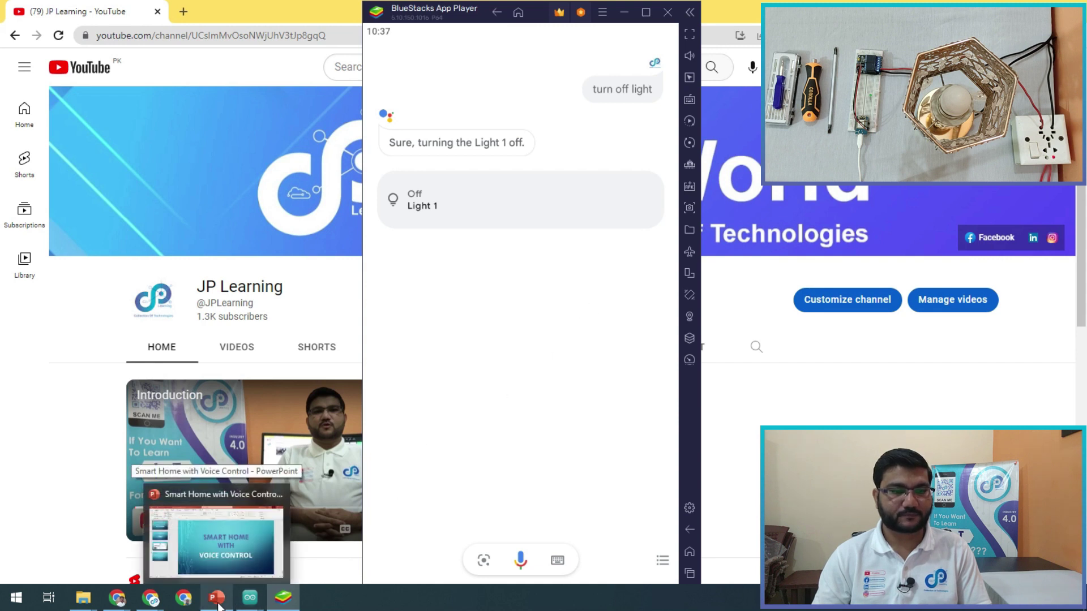
pyautogui.click(218, 544)
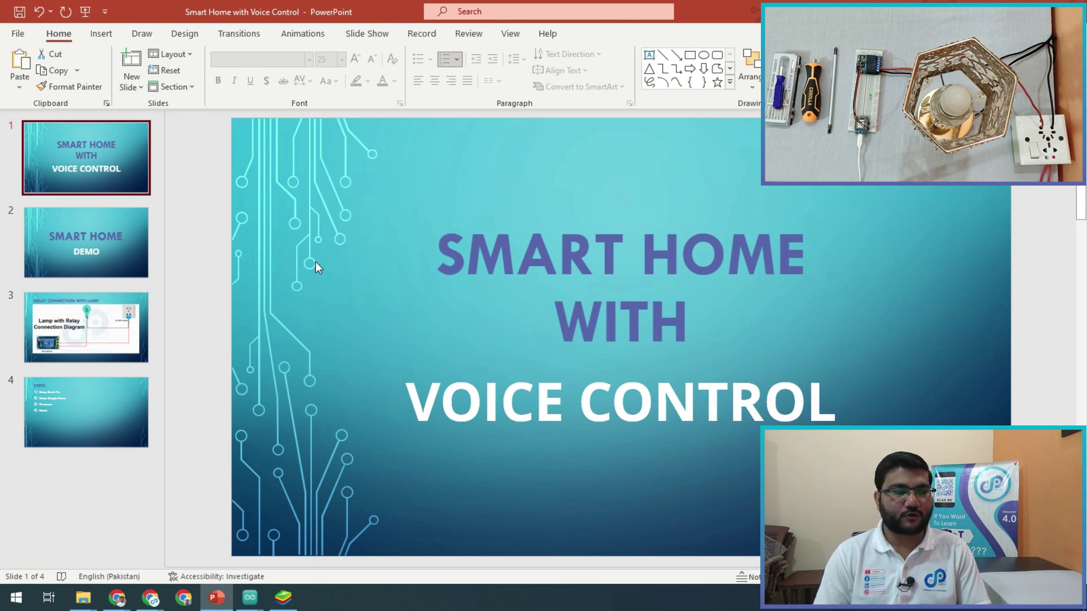
pyautogui.scroll(-1, 314, 262)
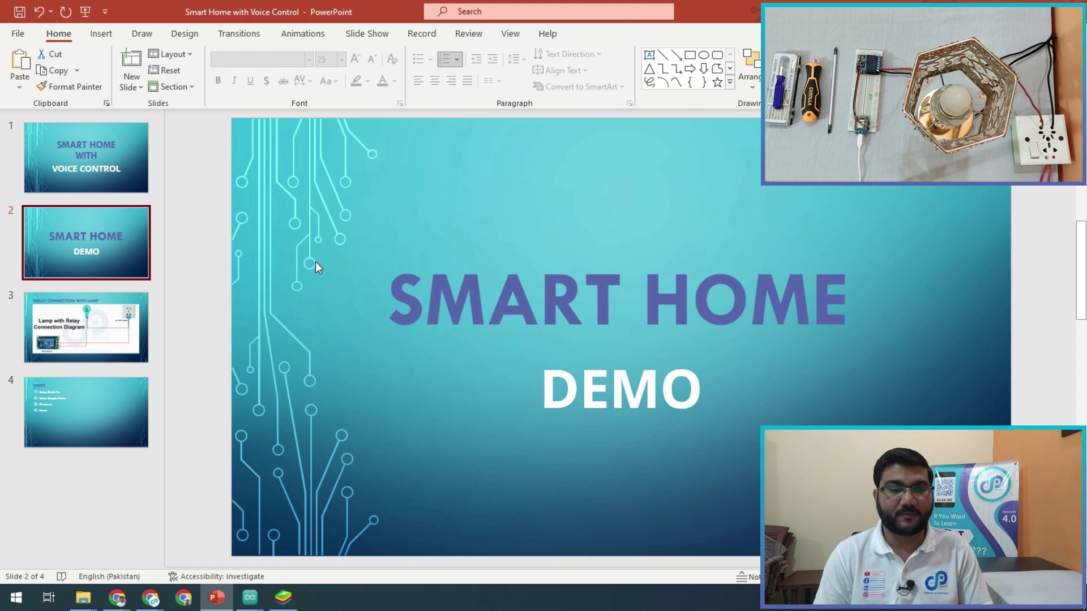
pyautogui.scroll(-1, 315, 262)
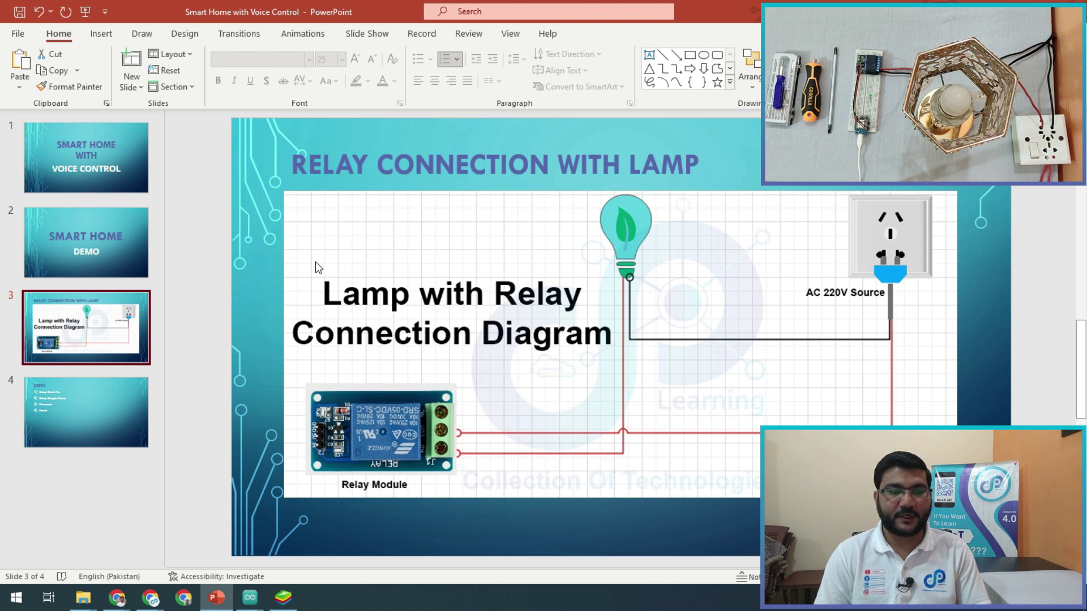
pyautogui.scroll(-1, 315, 261)
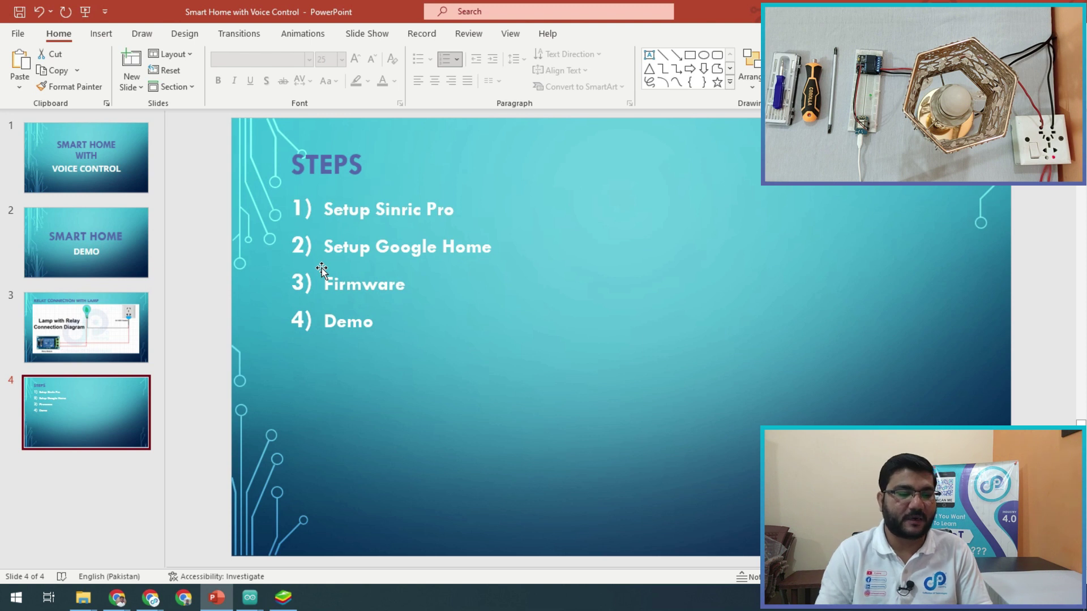
# Switch to Chrome and open the Sinric Pro account registration page from the "sinric pro" search results.
pyautogui.moveTo(151, 597)
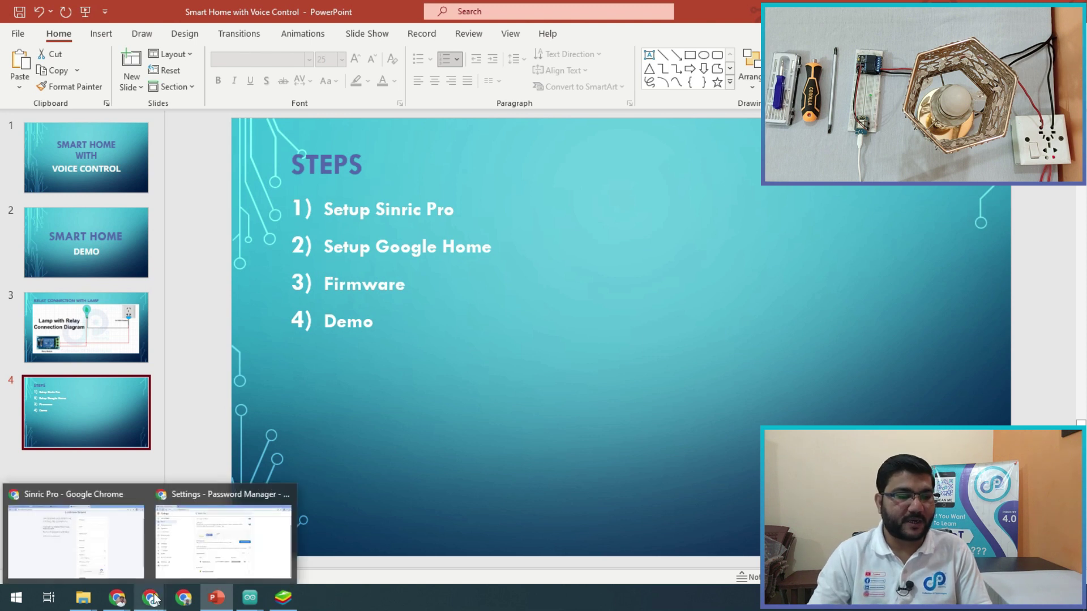
pyautogui.click(85, 550)
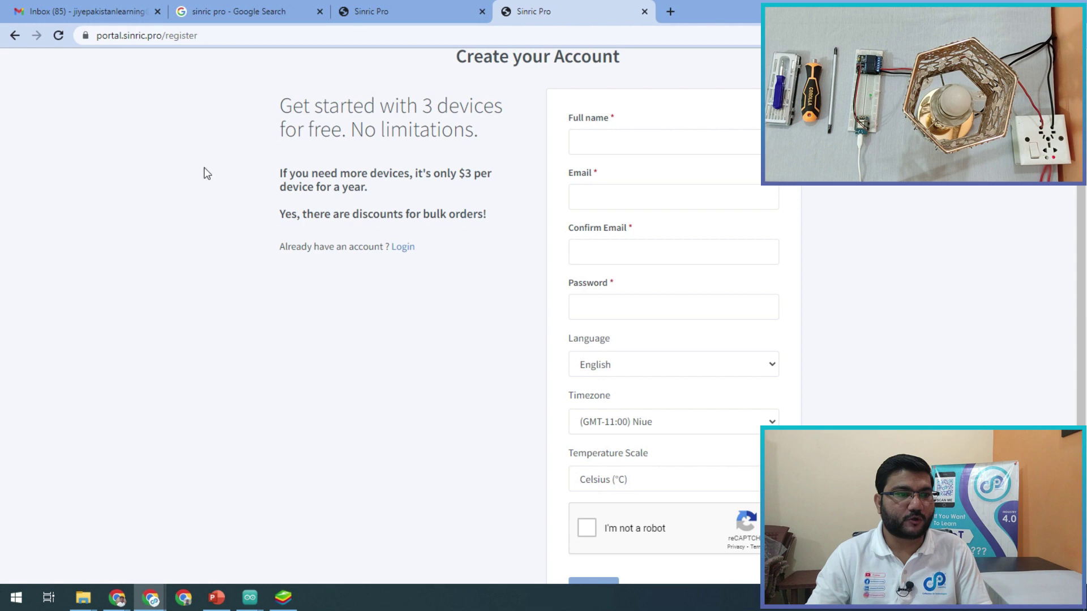
pyautogui.click(279, 10)
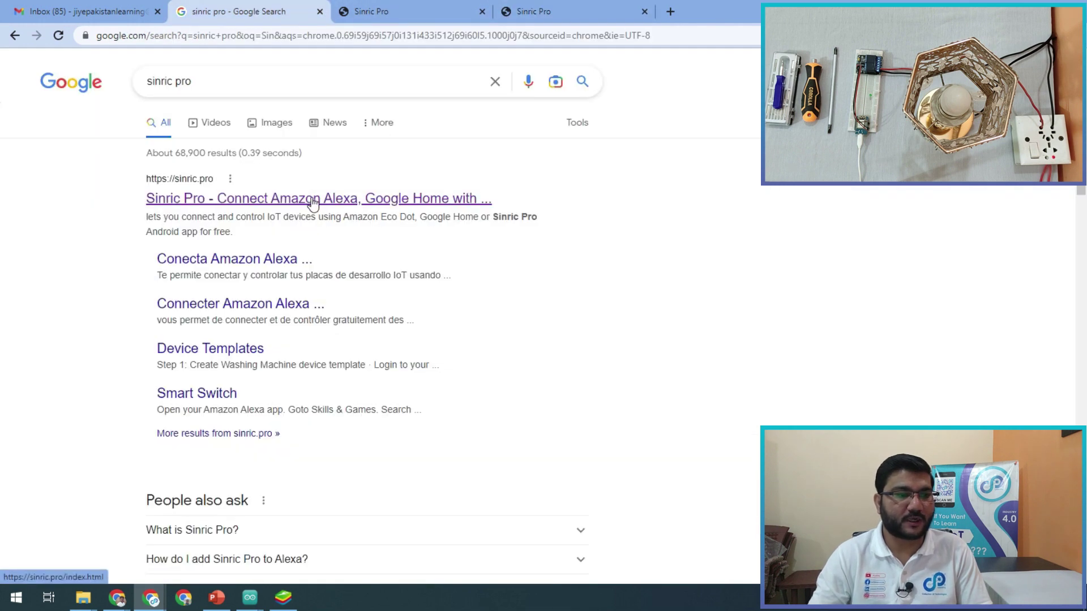
pyautogui.click(313, 201)
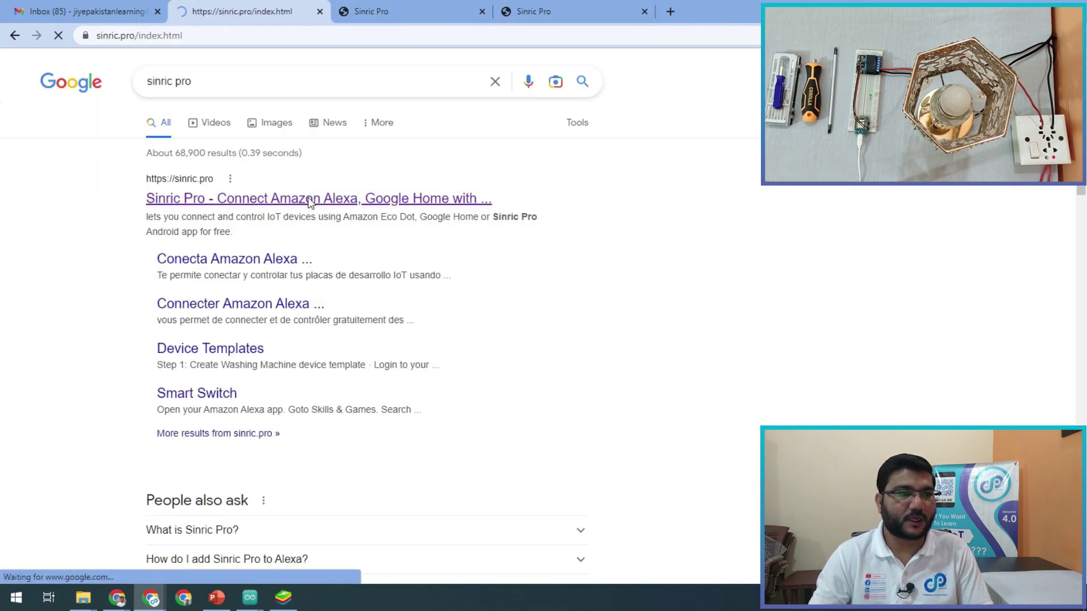
pyautogui.click(405, 377)
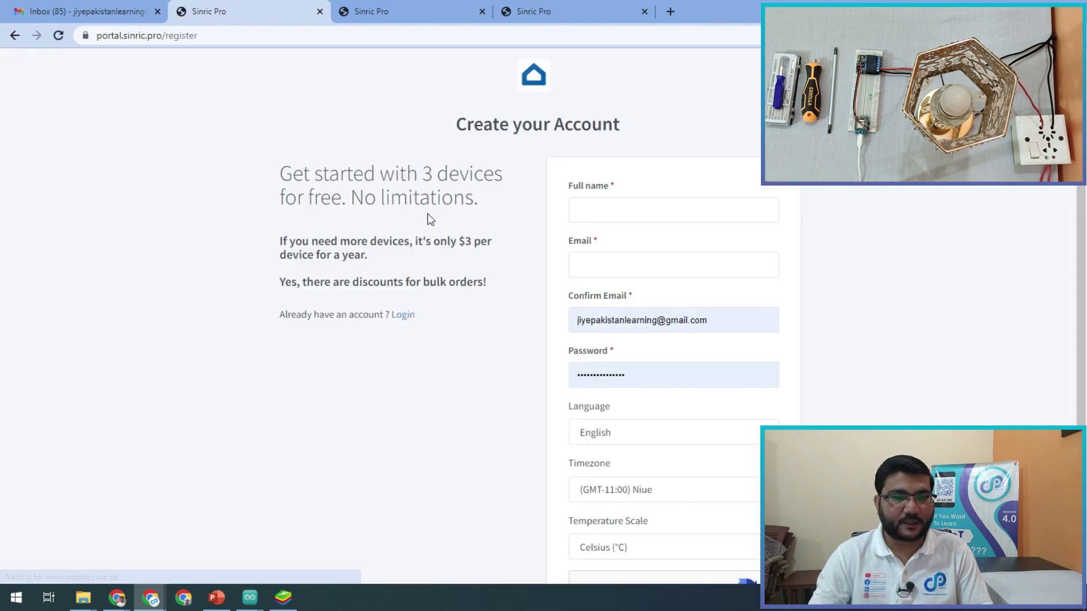
# Clear the prefilled confirmation e-mail and password from the registration form.
pyautogui.click(727, 323)
pyautogui.hotkey('ctrl', 'a')
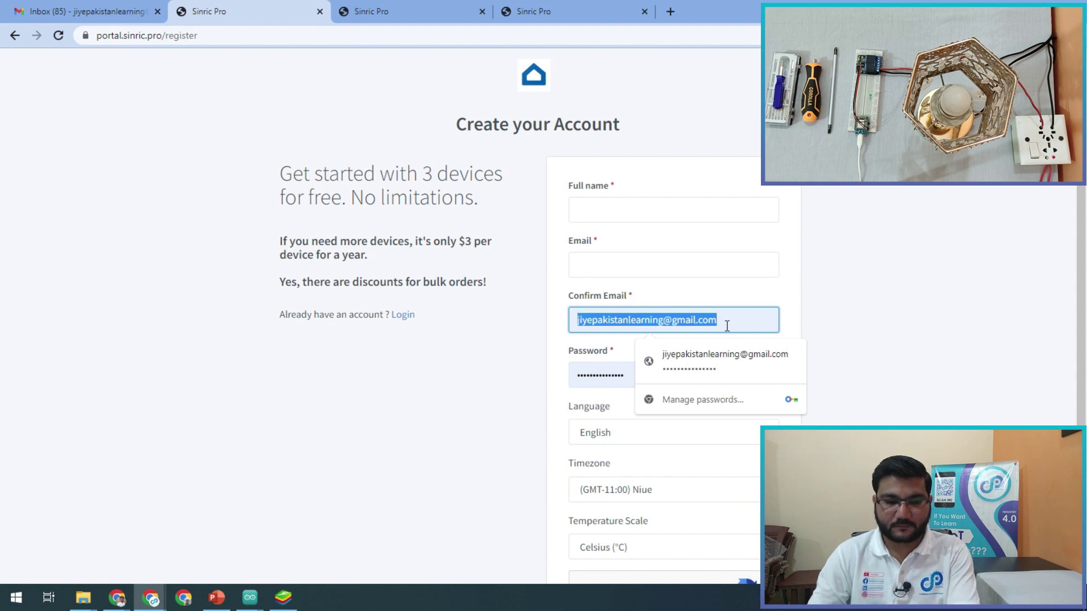
pyautogui.press('BackSpace')
pyautogui.click(616, 376)
pyautogui.hotkey('ctrl', 'a')
pyautogui.press('BackSpace')
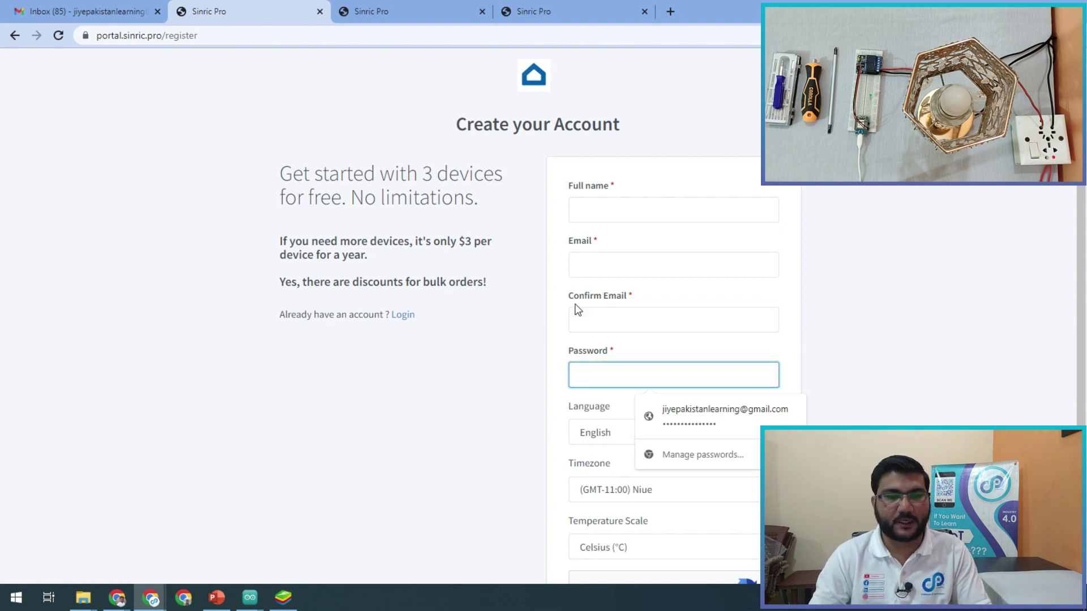
pyautogui.click(841, 333)
# Set the registration timezone to (GMT+05:00) Karachi and complete the "I'm not a robot" check.
pyautogui.scroll(-3, 841, 334)
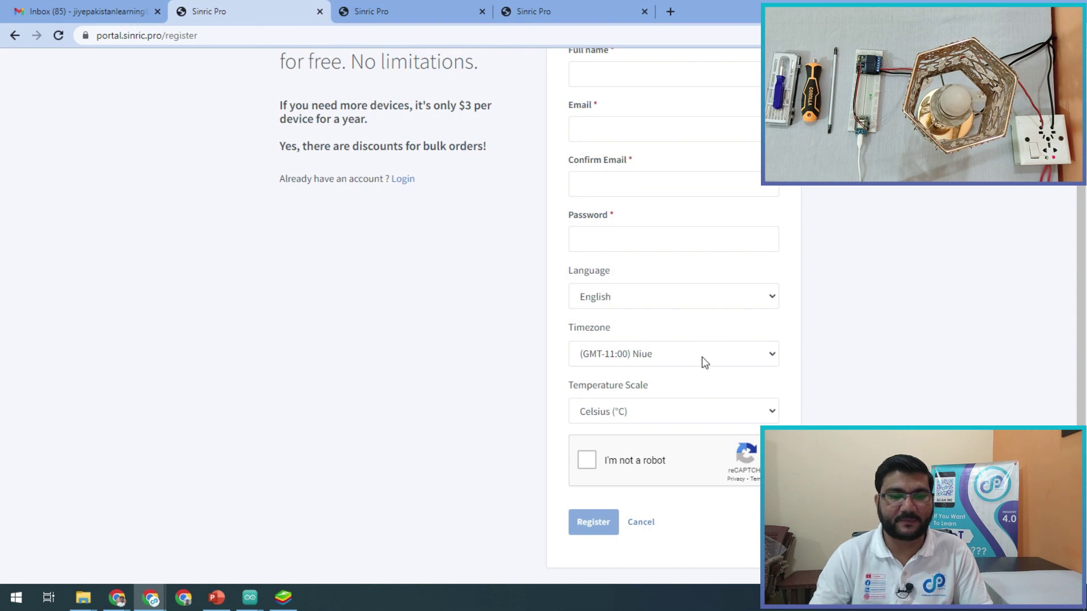
pyautogui.click(702, 356)
pyautogui.scroll(-20, 668, 268)
pyautogui.scroll(-20, 661, 285)
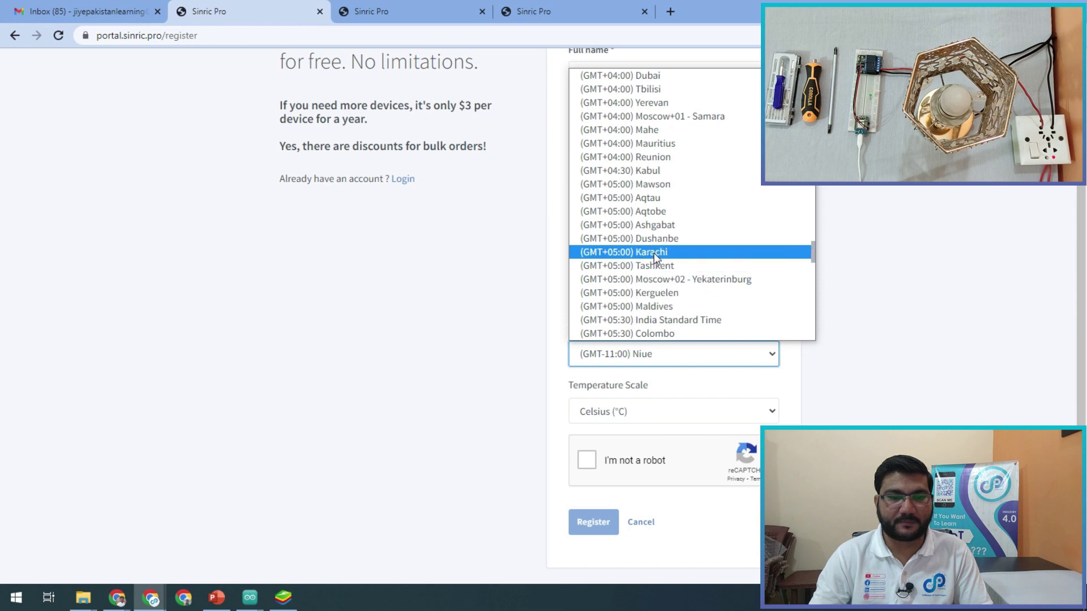
pyautogui.click(654, 255)
pyautogui.scroll(-1, 911, 345)
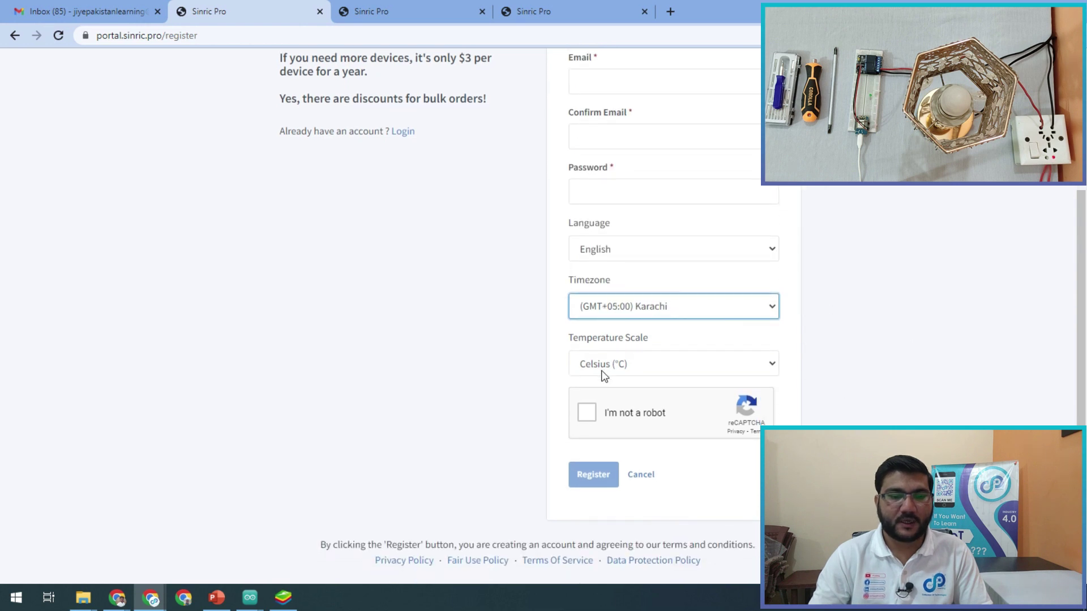
pyautogui.click(591, 418)
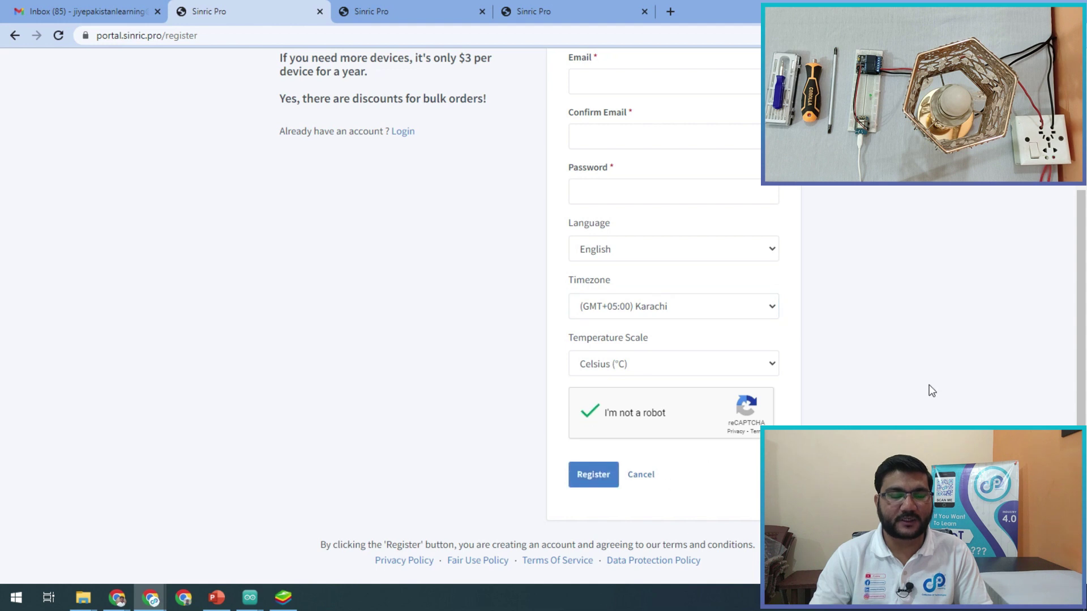
pyautogui.scroll(3, 931, 391)
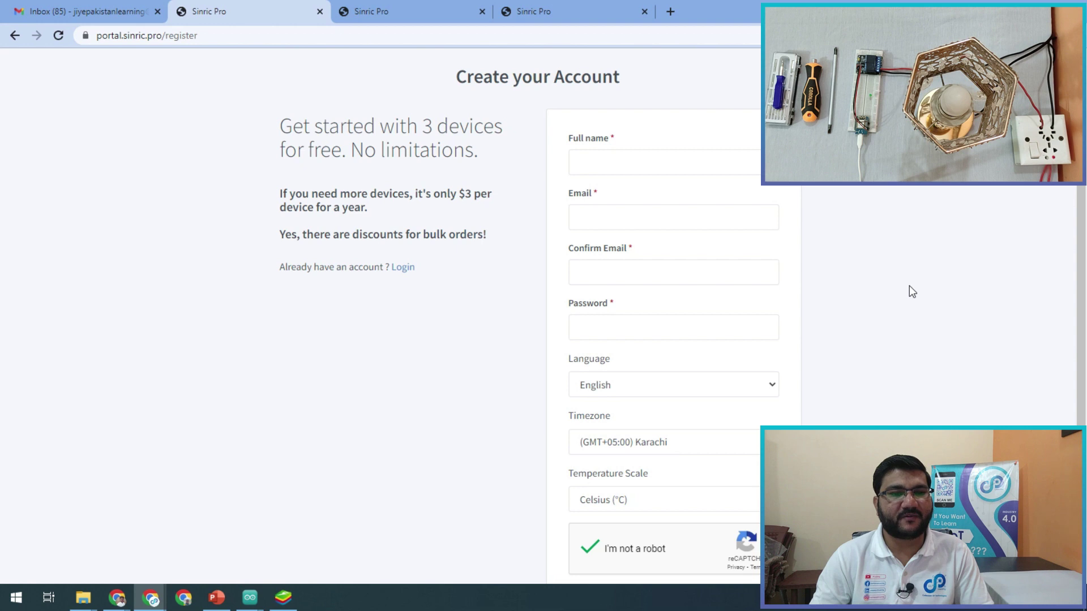
# Open the "Verify Your SinricPro Email Address" message in the Gmail inbox.
pyautogui.click(79, 11)
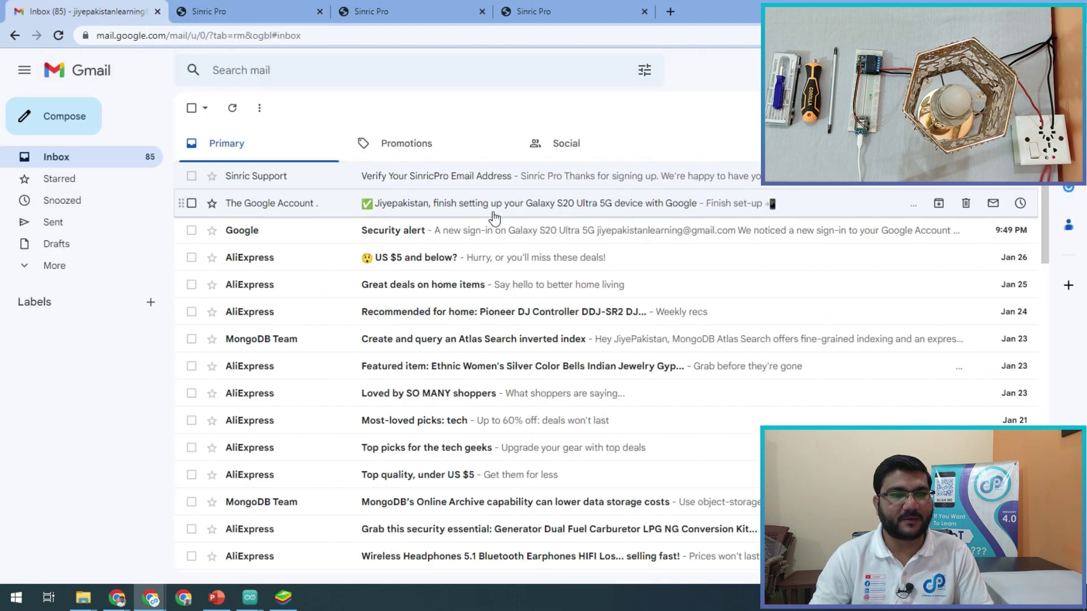
pyautogui.click(444, 180)
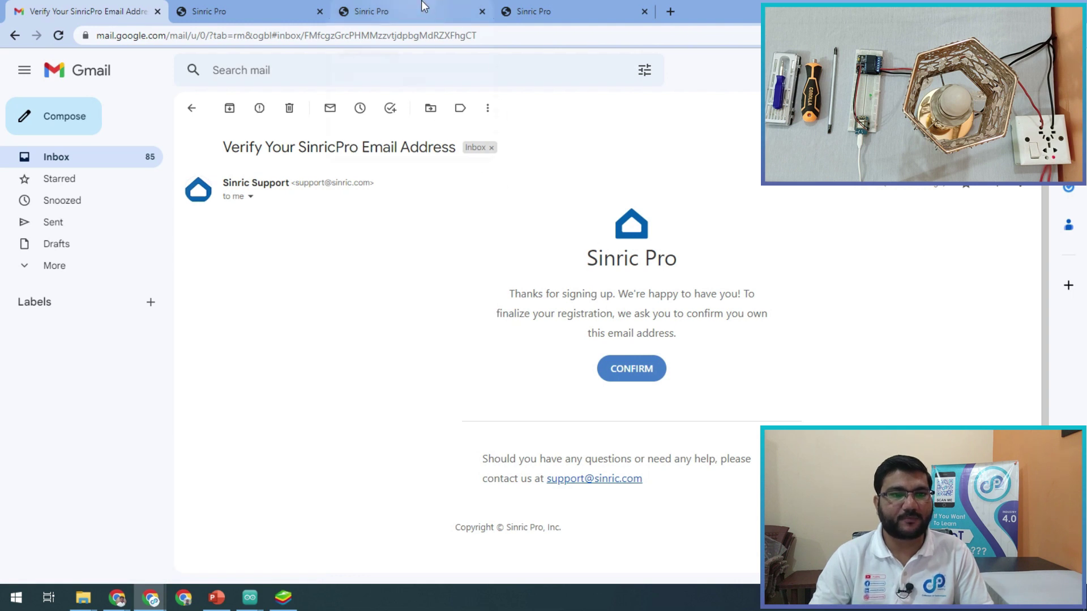
# Log in to the Sinric Pro portal with the saved account credentials and robot check, and close the two spare Sinric Pro tabs.
pyautogui.click(507, 8)
pyautogui.scroll(-3, 675, 521)
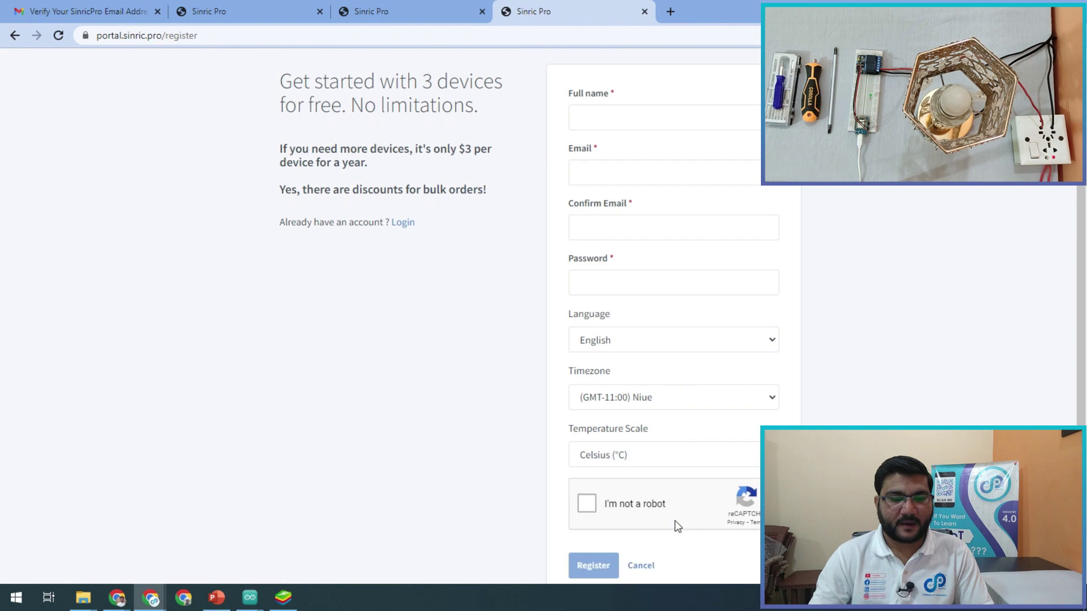
pyautogui.scroll(2, 660, 521)
pyautogui.click(411, 202)
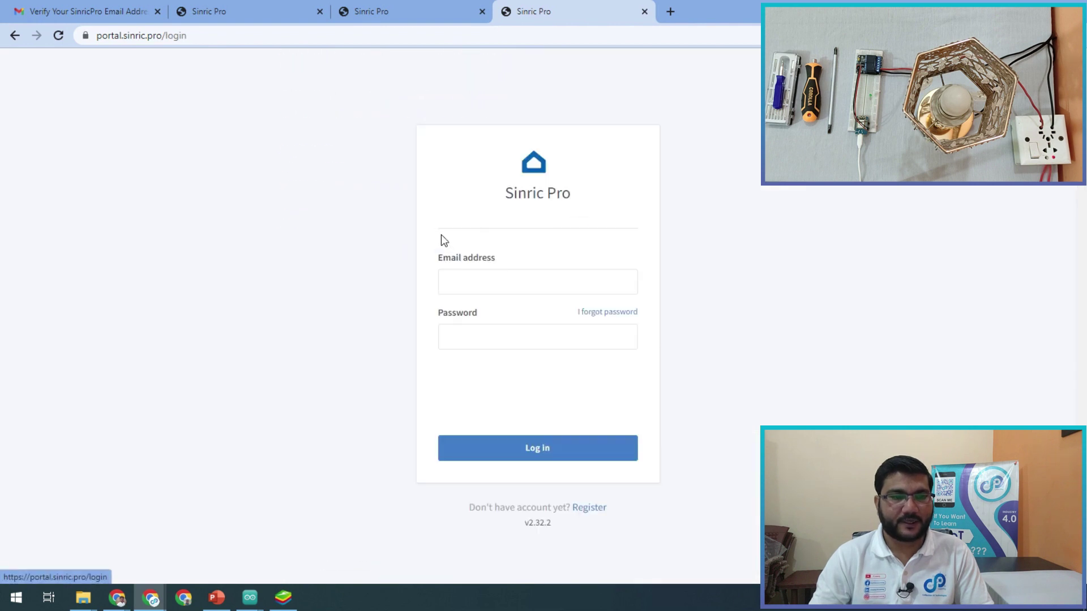
pyautogui.click(456, 387)
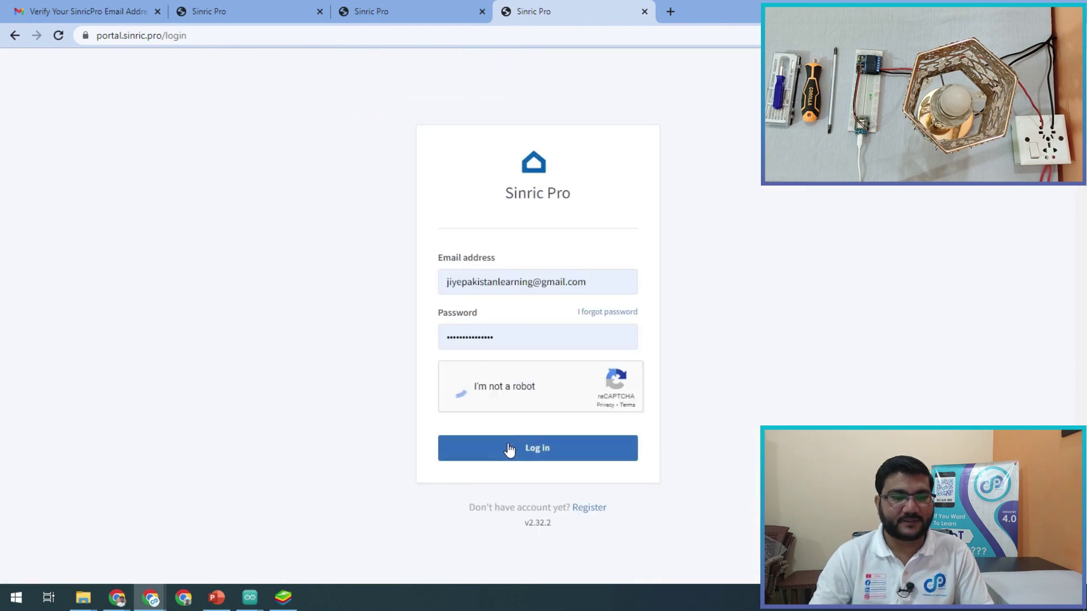
pyautogui.click(513, 453)
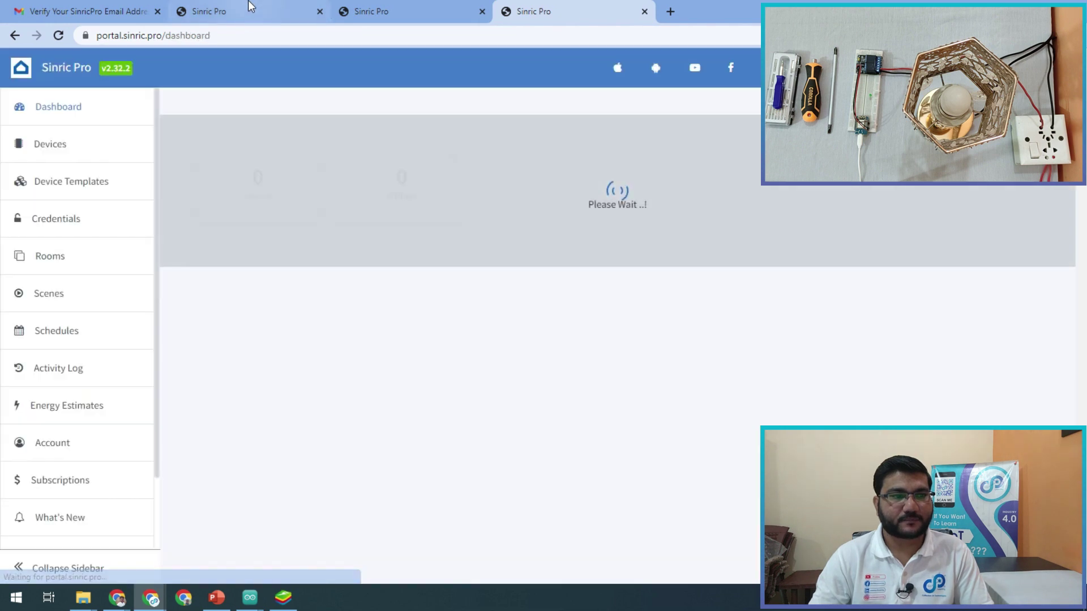
pyautogui.middleClick(250, 6)
pyautogui.middleClick(249, 6)
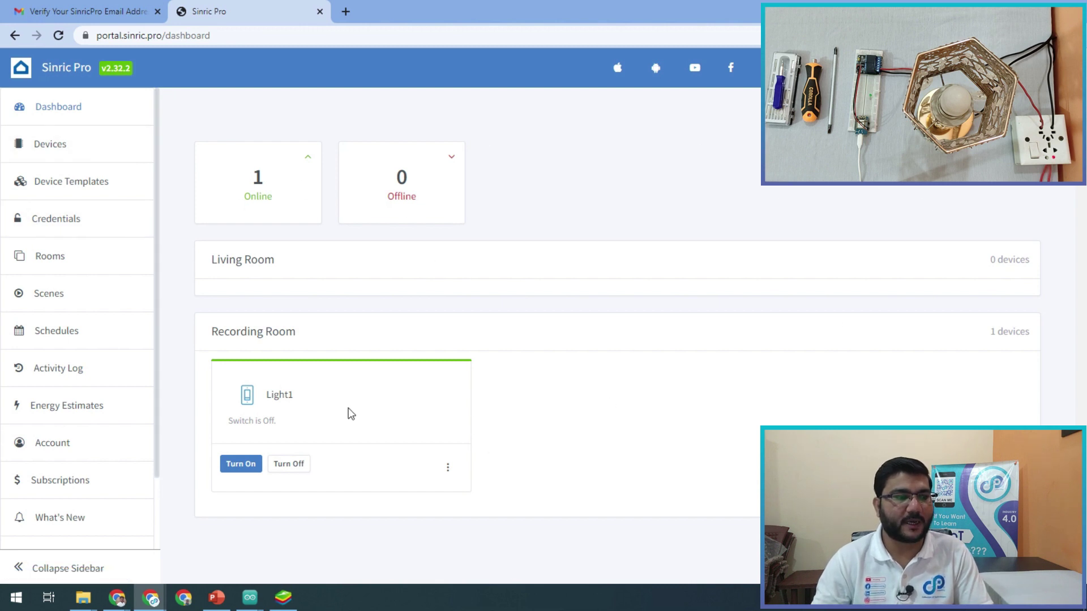
# Add a new room named "Bed Room" with the description "Bed Room" under Home, and save it.
pyautogui.click(76, 269)
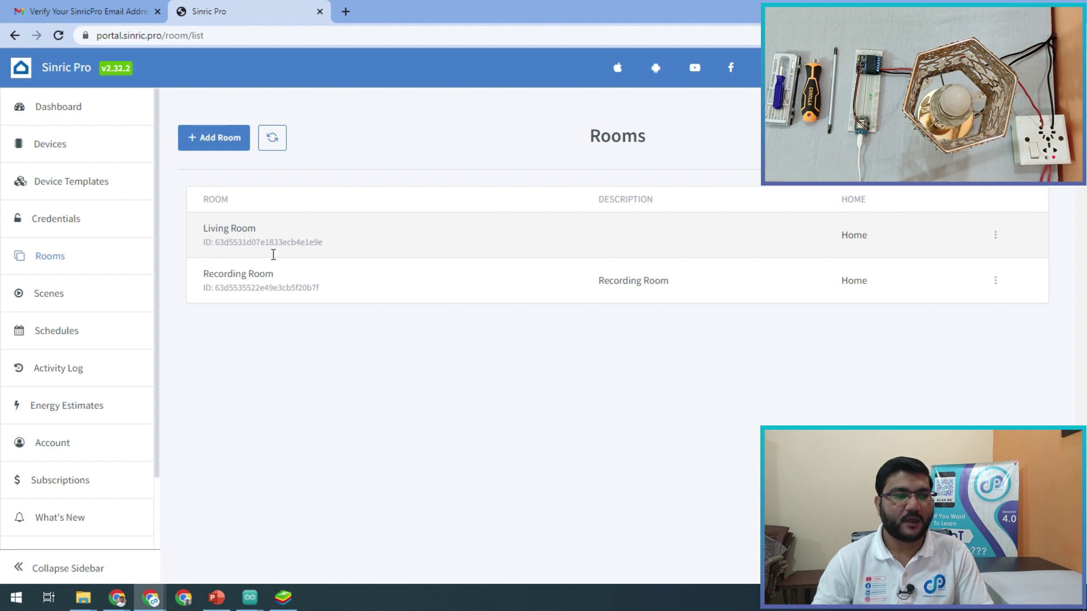
pyautogui.moveTo(199, 277); pyautogui.dragTo(277, 278)
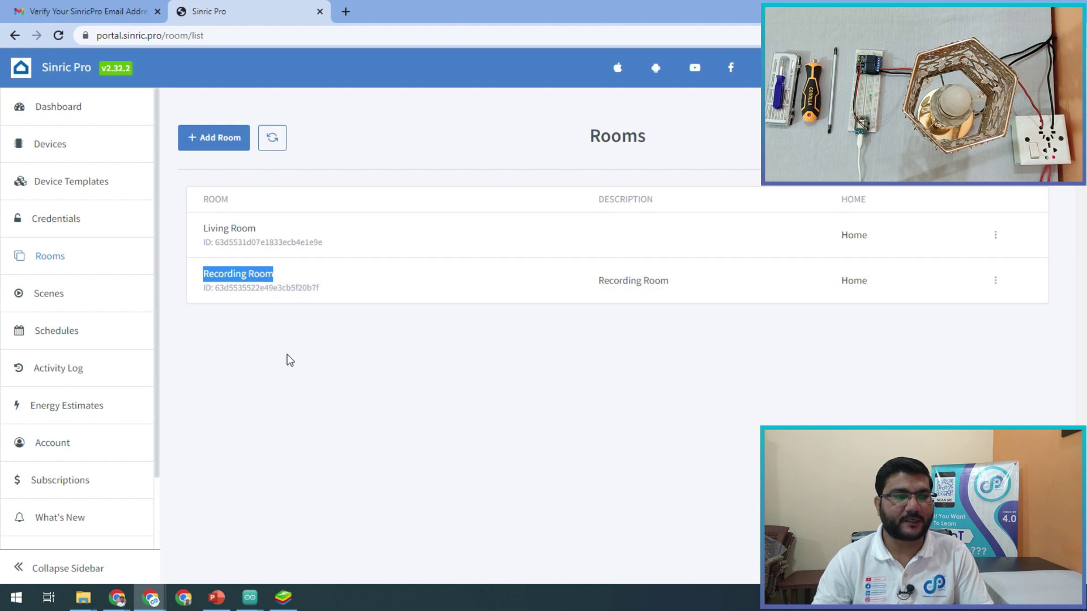
pyautogui.click(218, 141)
pyautogui.click(302, 238)
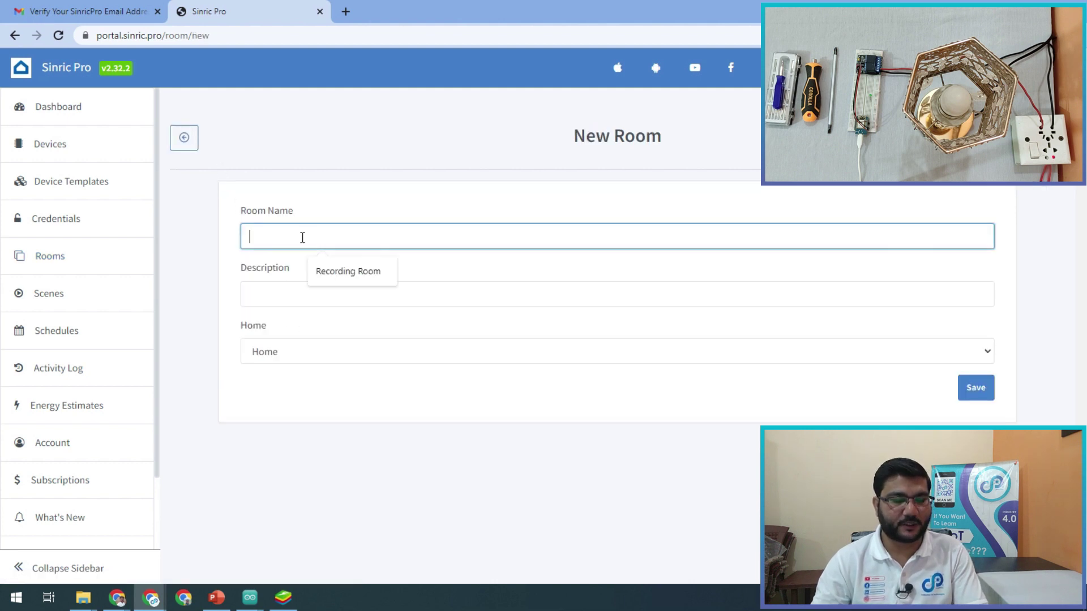
pyautogui.write('Bed')
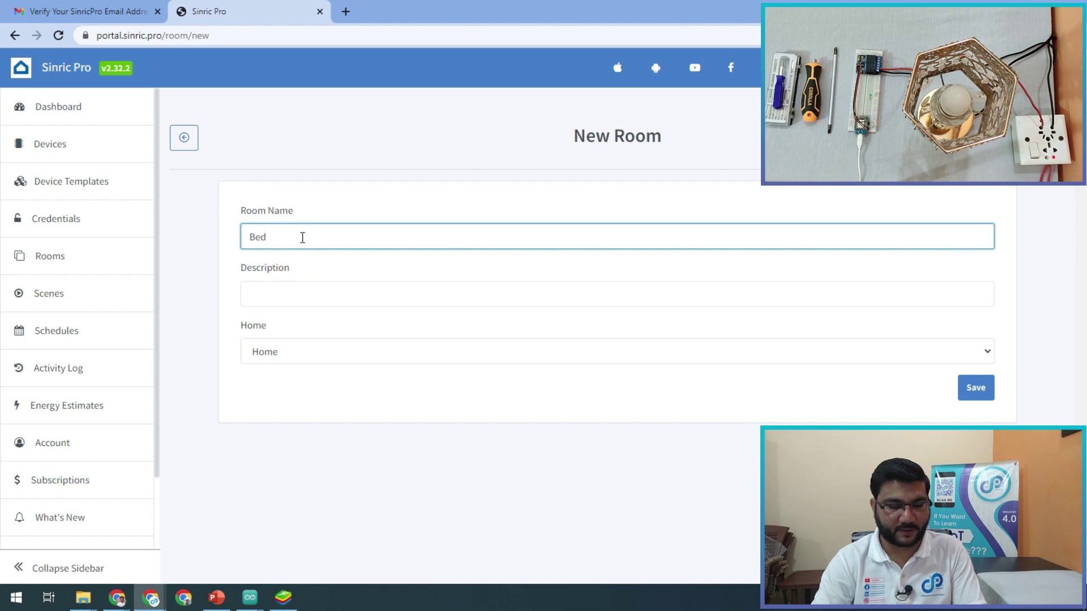
pyautogui.write(' Room')
pyautogui.hotkey('ctrl', 'a')
pyautogui.hotkey('ctrl', 'c')
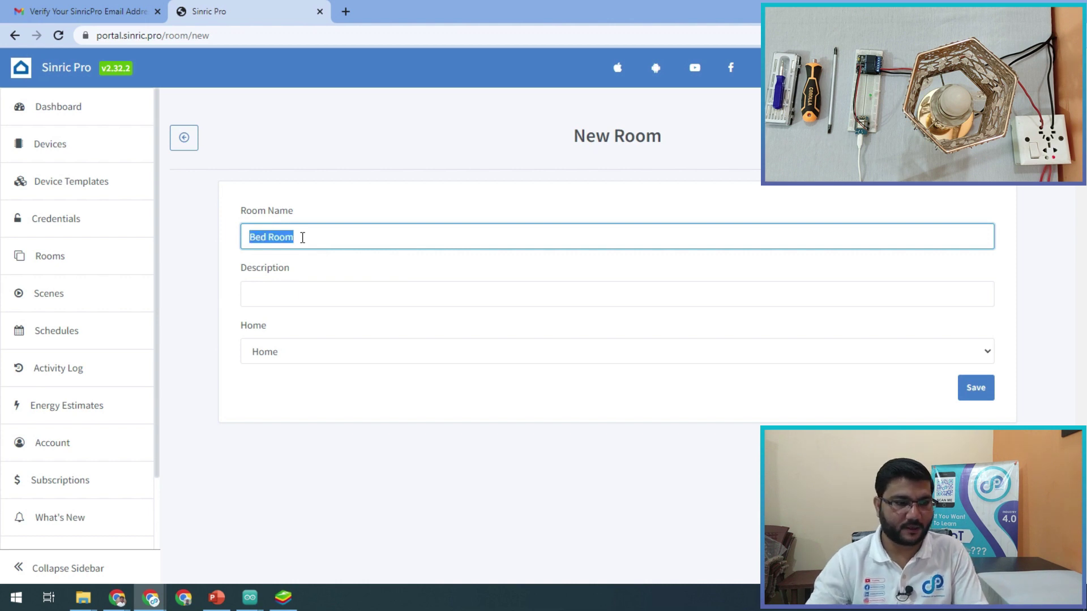
pyautogui.click(297, 294)
pyautogui.hotkey('ctrl', 'v')
pyautogui.click(297, 348)
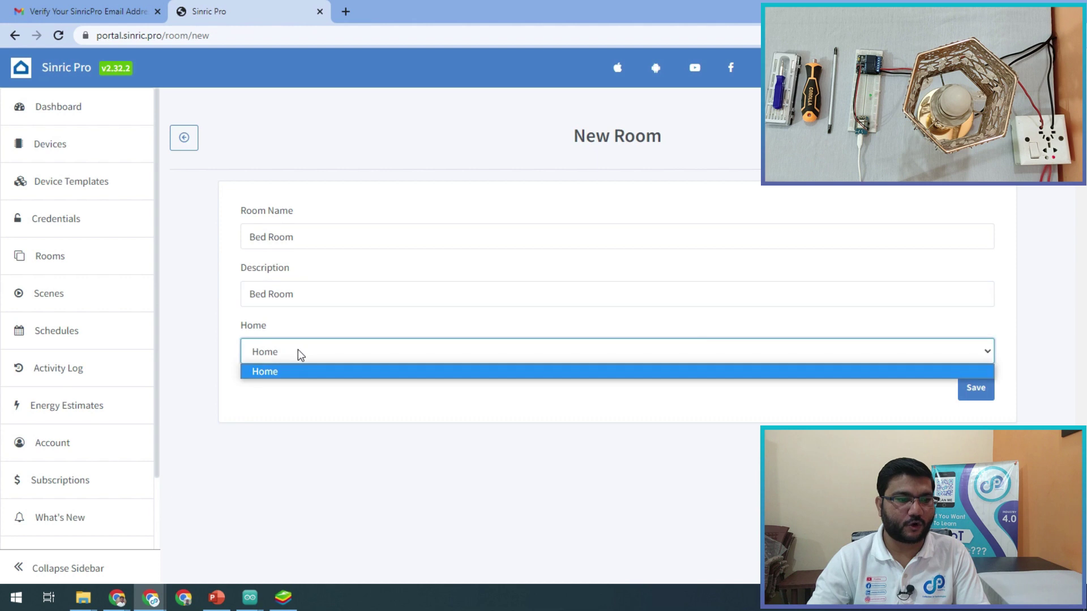
pyautogui.click(298, 350)
pyautogui.click(988, 395)
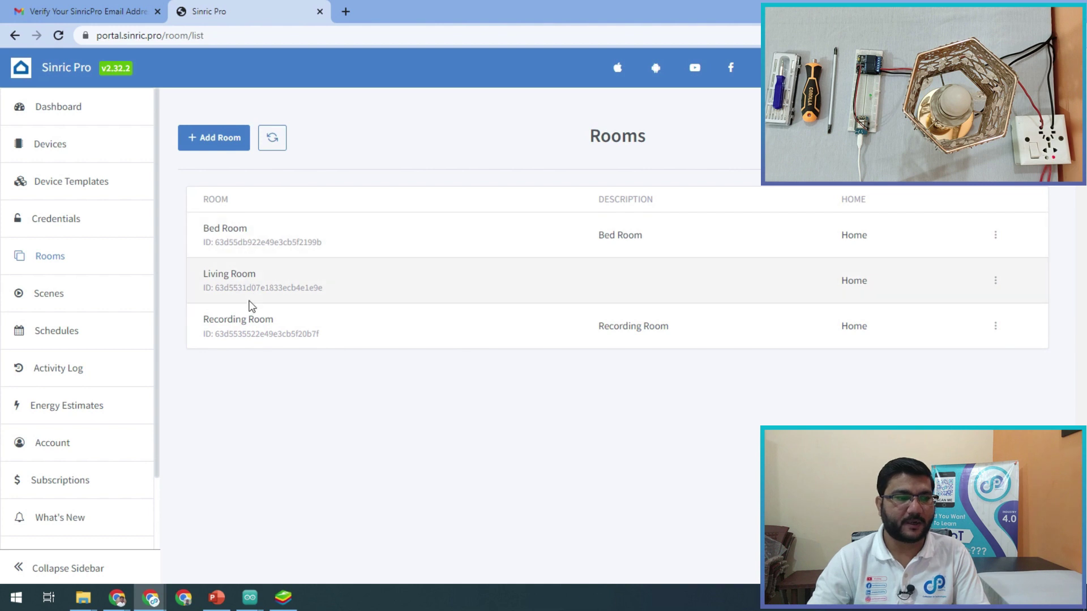
# Review the Living Room and Recording Room entries in the room list, and open the Devices page.
pyautogui.moveTo(205, 277); pyautogui.dragTo(257, 277)
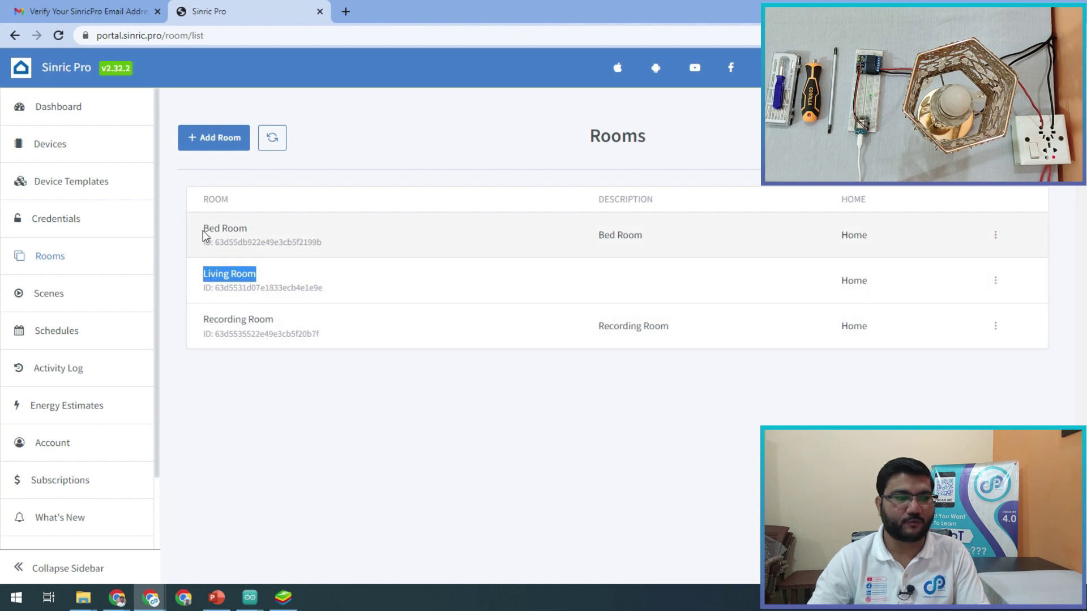
pyautogui.moveTo(202, 320); pyautogui.dragTo(283, 325)
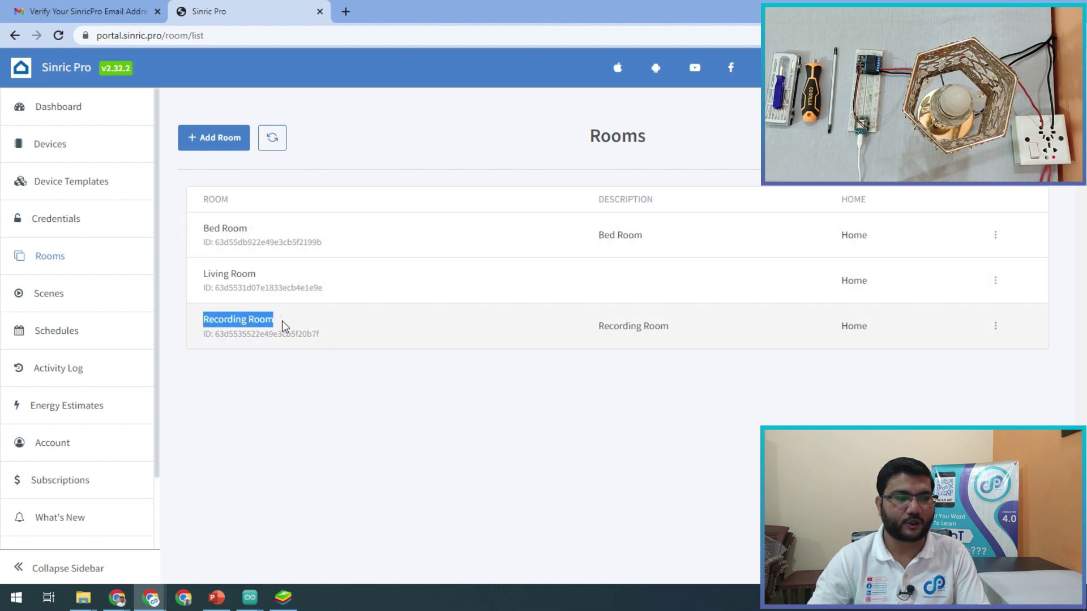
pyautogui.click(294, 376)
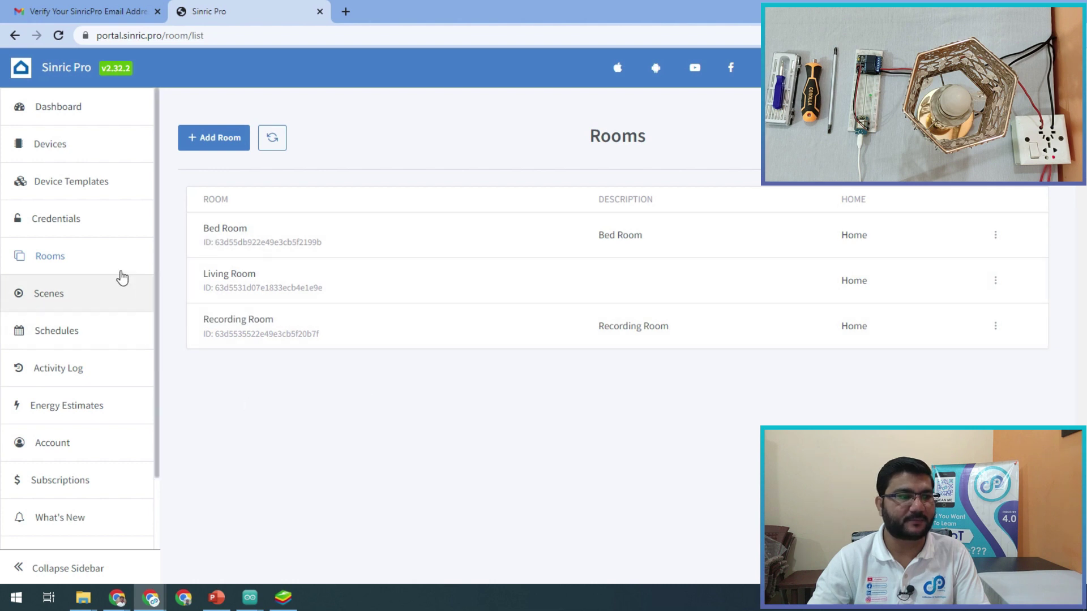
pyautogui.click(100, 152)
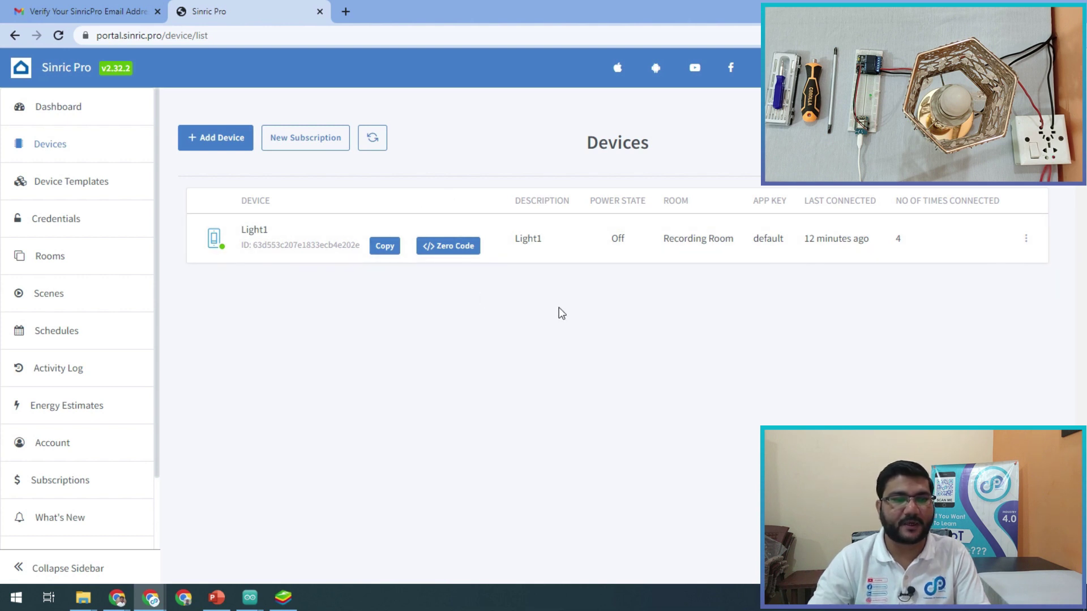
# Start a new device named "Light2" with the description "Light2".
pyautogui.click(225, 148)
pyautogui.scroll(-2, 357, 261)
pyautogui.click(351, 203)
pyautogui.click(357, 236)
pyautogui.press('BackSpace')
pyautogui.write('2')
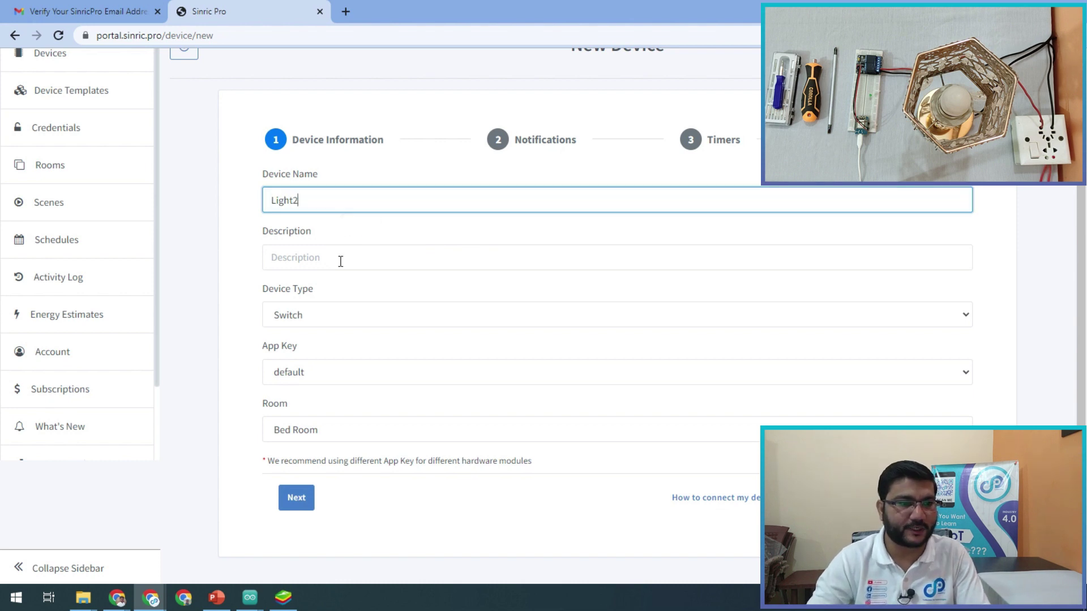
pyautogui.click(337, 258)
pyautogui.doubleClick(336, 201)
pyautogui.click(322, 256)
pyautogui.write('Light2')
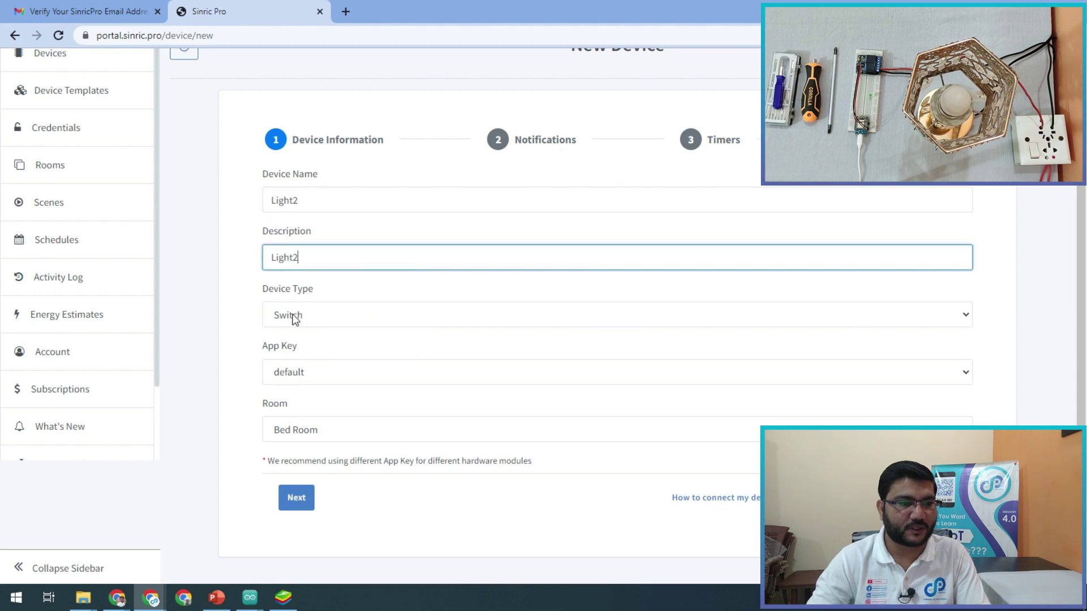
# Set the device type to Switch, the app key to default and the room to Bed Room, and continue to the notification settings.
pyautogui.click(325, 315)
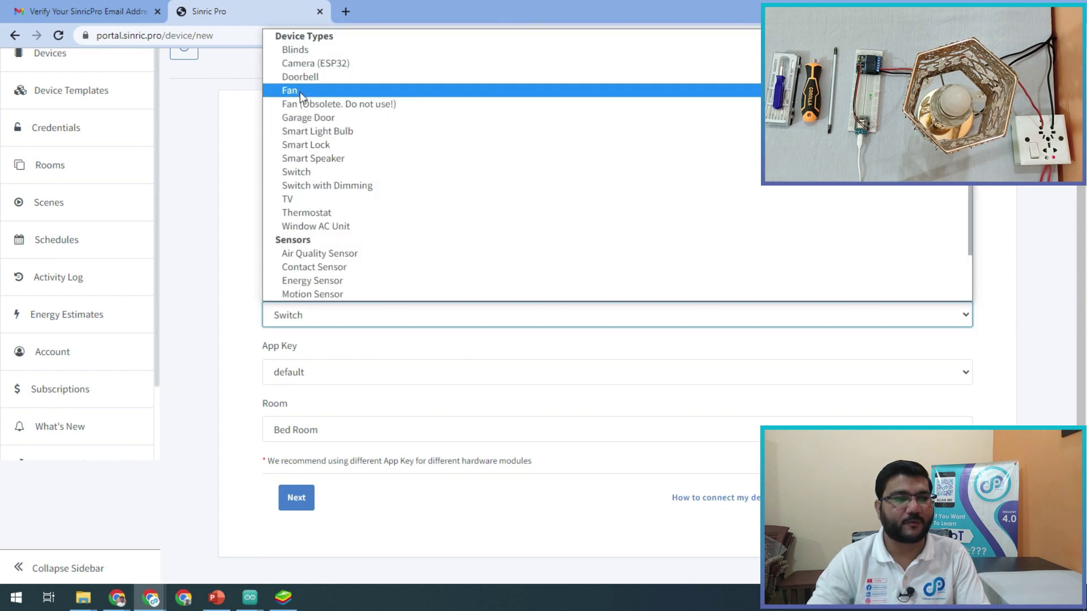
pyautogui.click(306, 176)
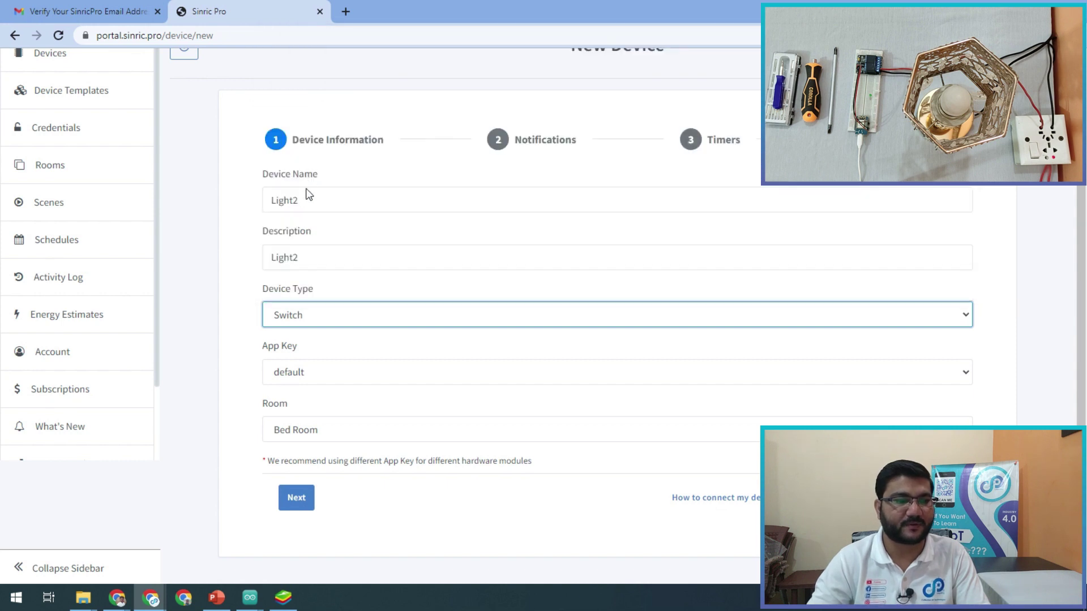
pyautogui.click(325, 369)
pyautogui.click(320, 390)
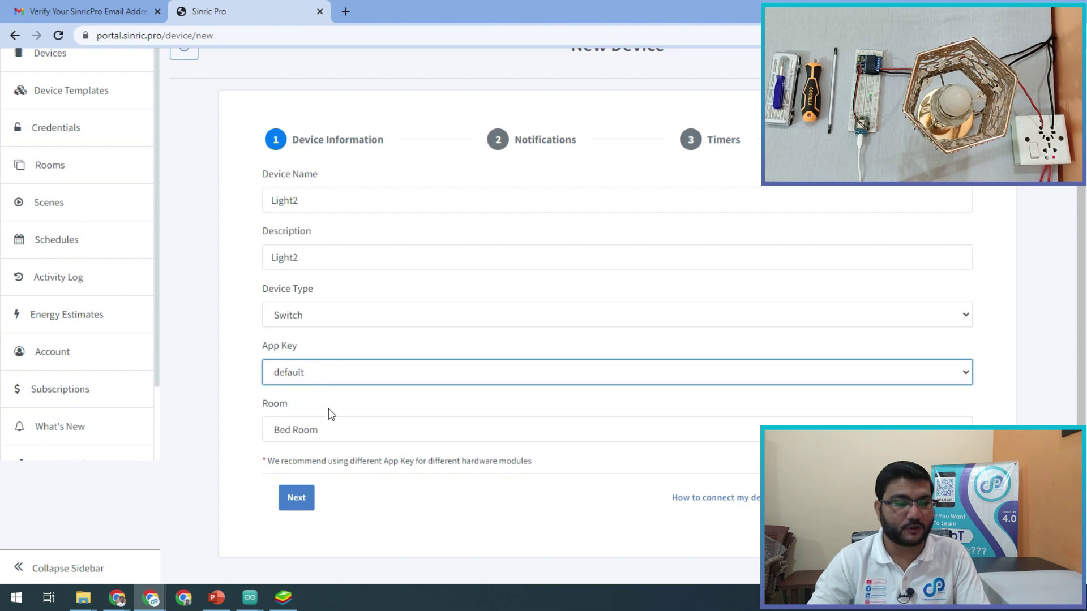
pyautogui.click(342, 436)
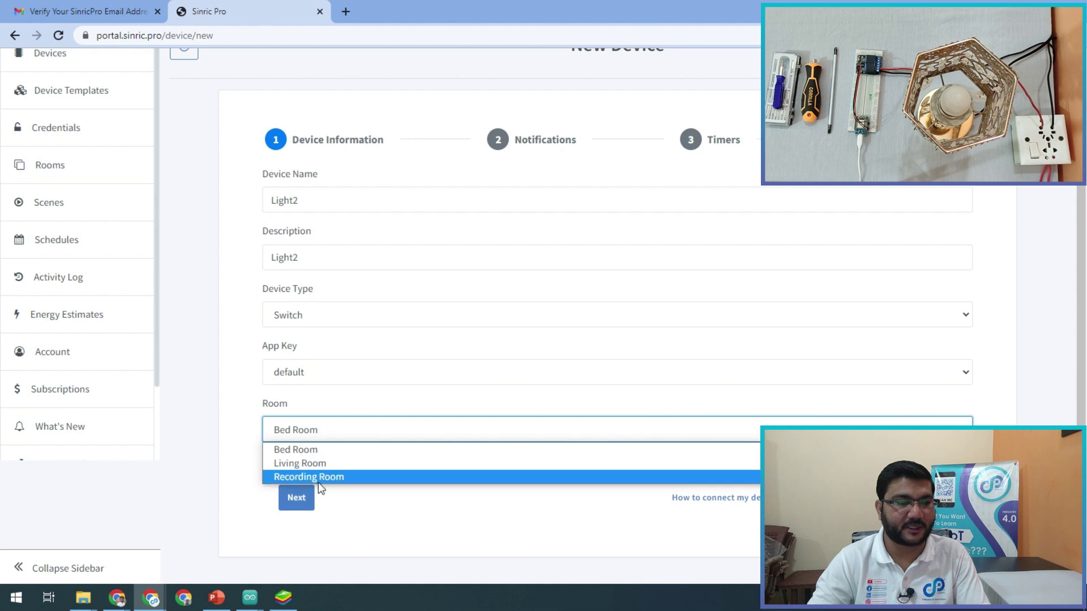
pyautogui.click(315, 449)
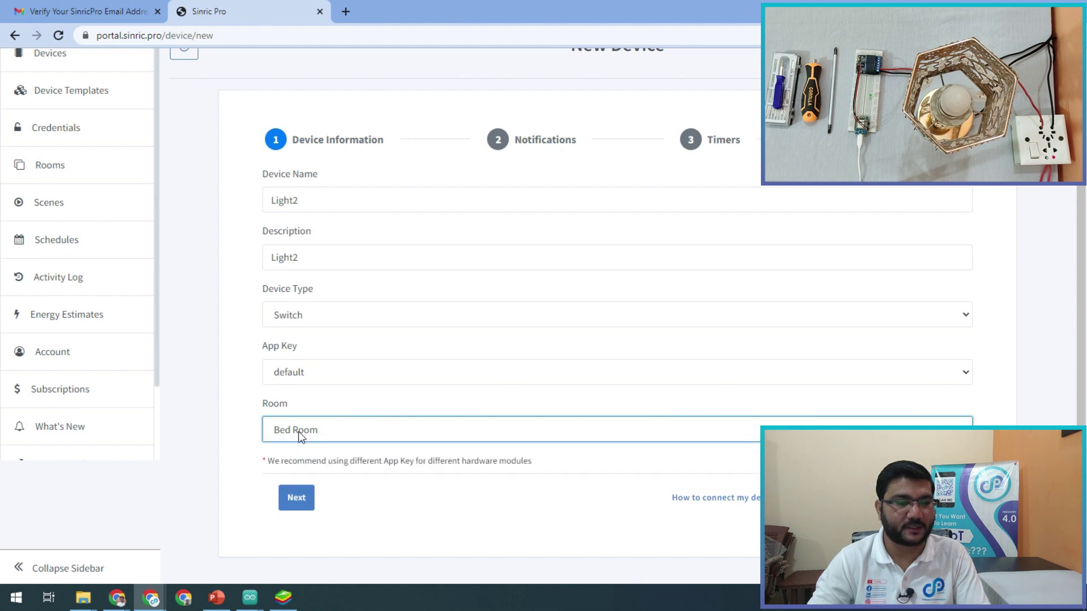
pyautogui.click(303, 504)
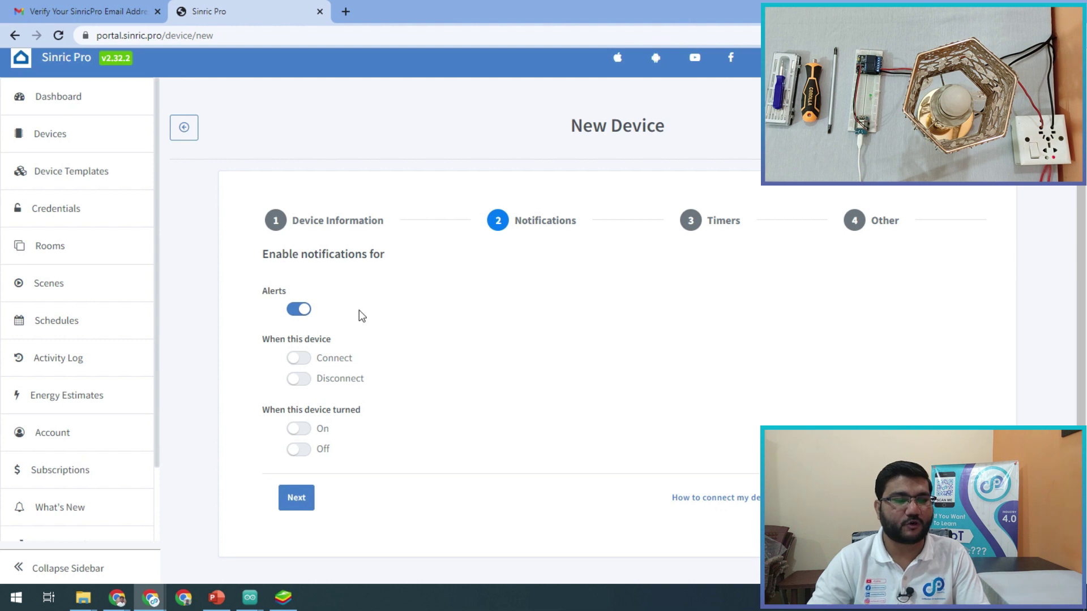
# Enable Alerts and the Connect, Disconnect, On and Off notifications for the device, and continue to the timer settings.
pyautogui.click(299, 310)
pyautogui.click(298, 311)
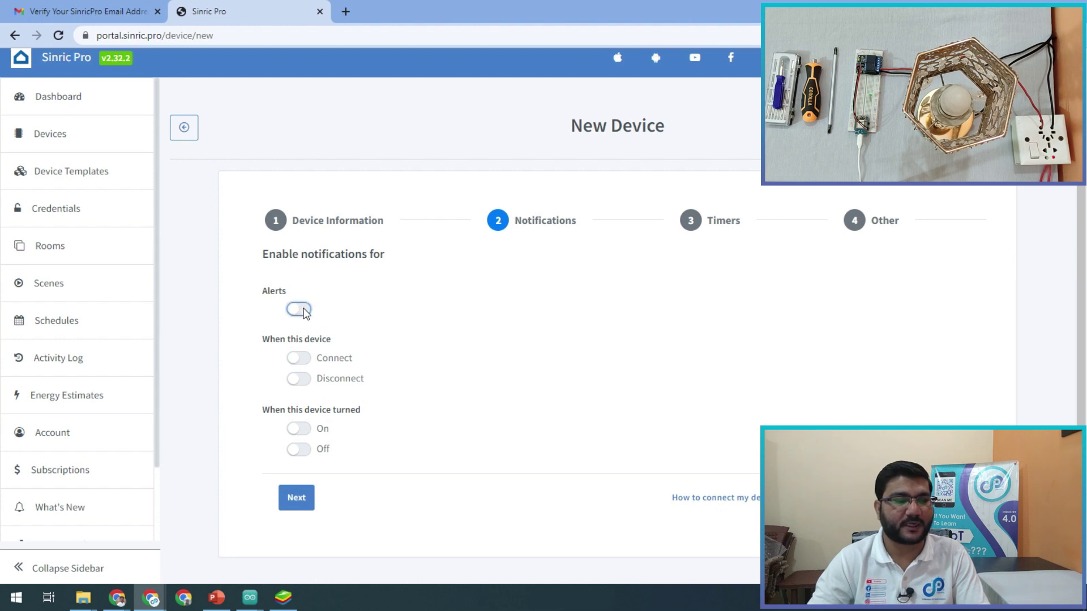
pyautogui.click(299, 380)
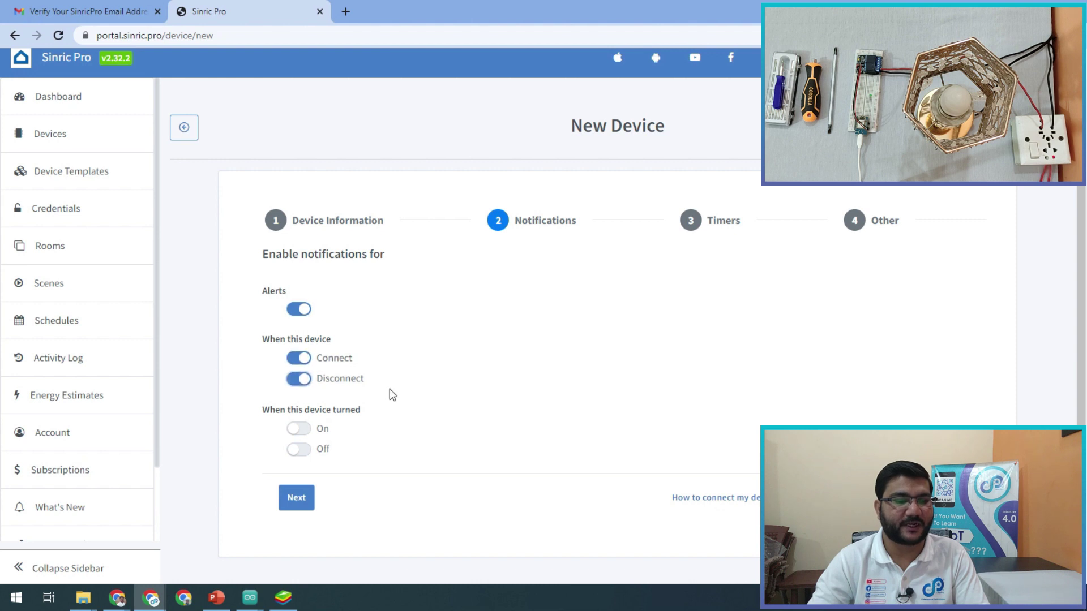
pyautogui.click(299, 430)
pyautogui.click(299, 450)
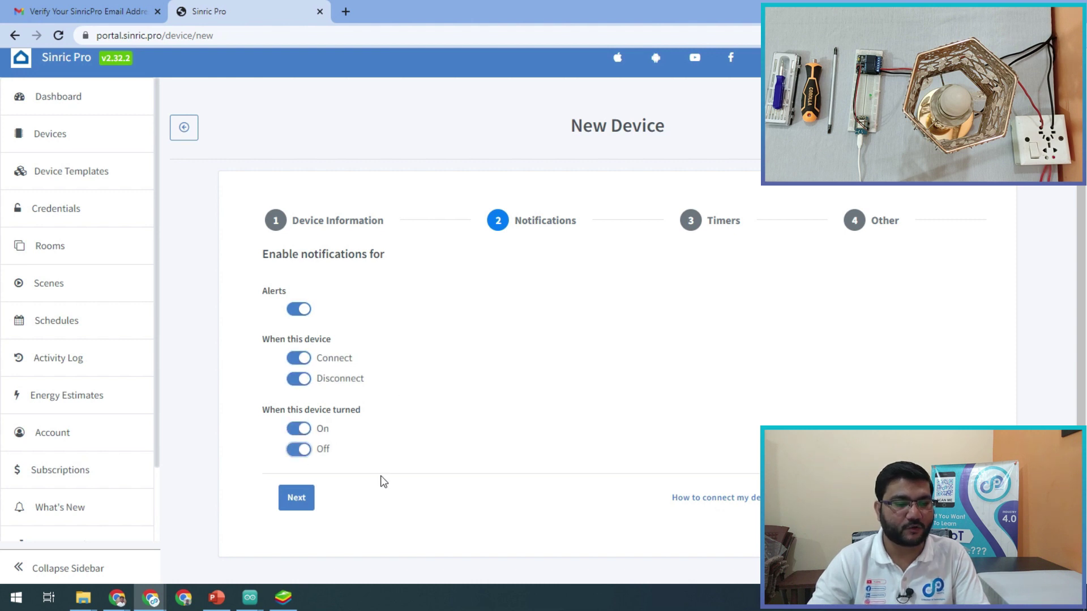
pyautogui.click(296, 498)
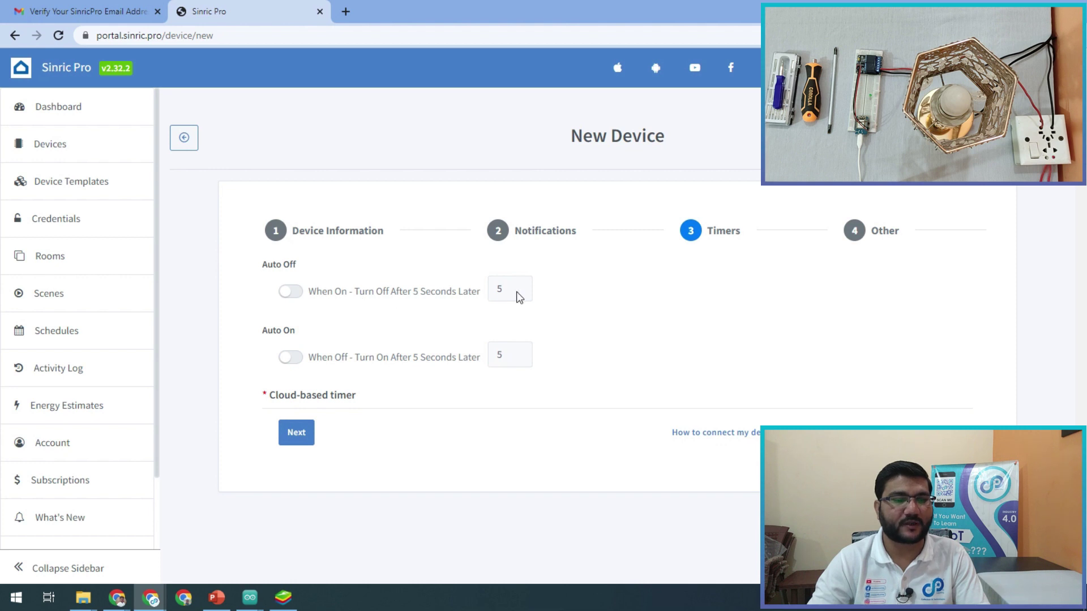
# Leave the Auto Off and Auto On timers and the energy usage estimation disabled, and save the new device.
pyautogui.click(291, 292)
pyautogui.click(289, 294)
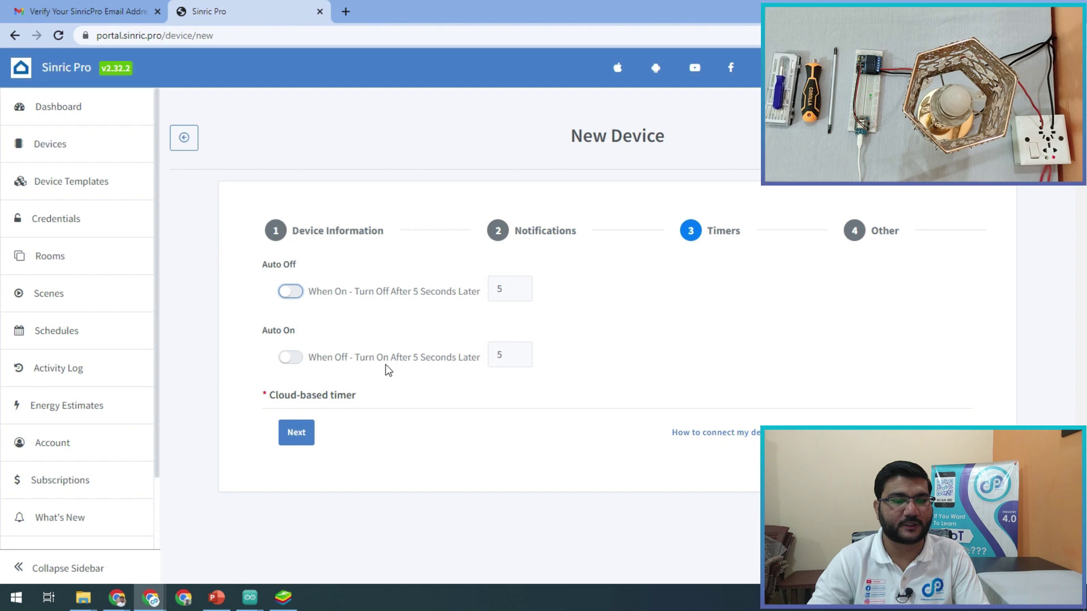
pyautogui.click(303, 441)
pyautogui.scroll(-1, 399, 390)
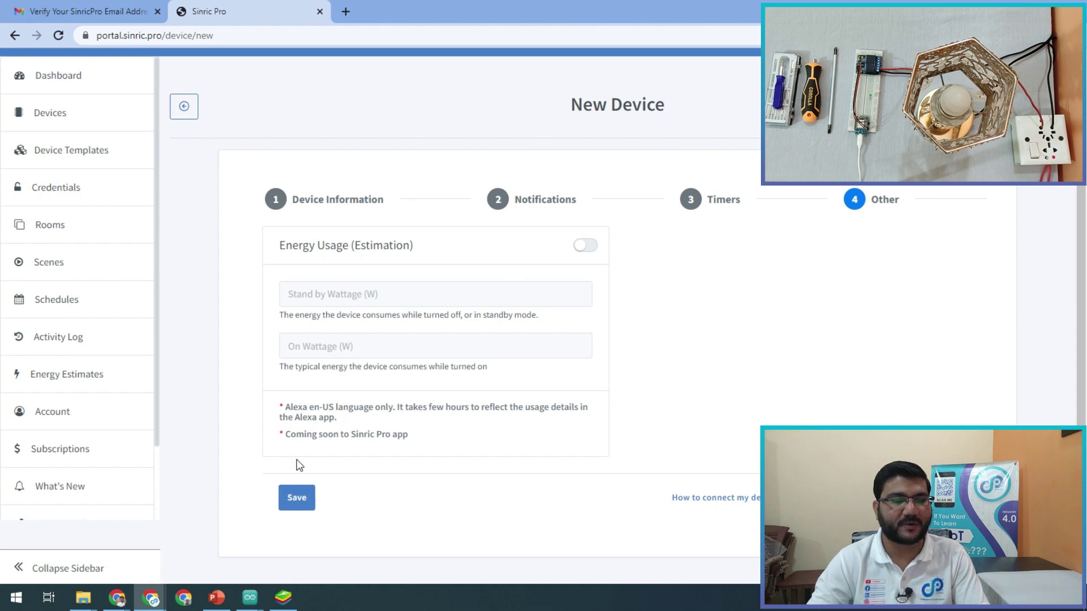
pyautogui.click(307, 498)
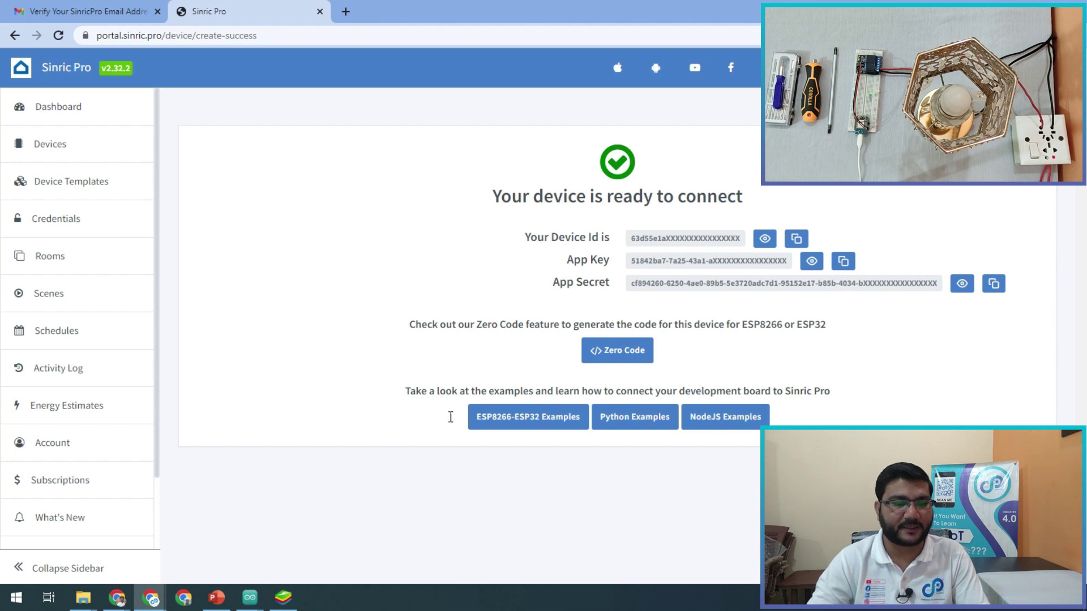
# Switch to PowerPoint and highlight the "Setup Google Home" item on the Steps slide.
pyautogui.click(217, 598)
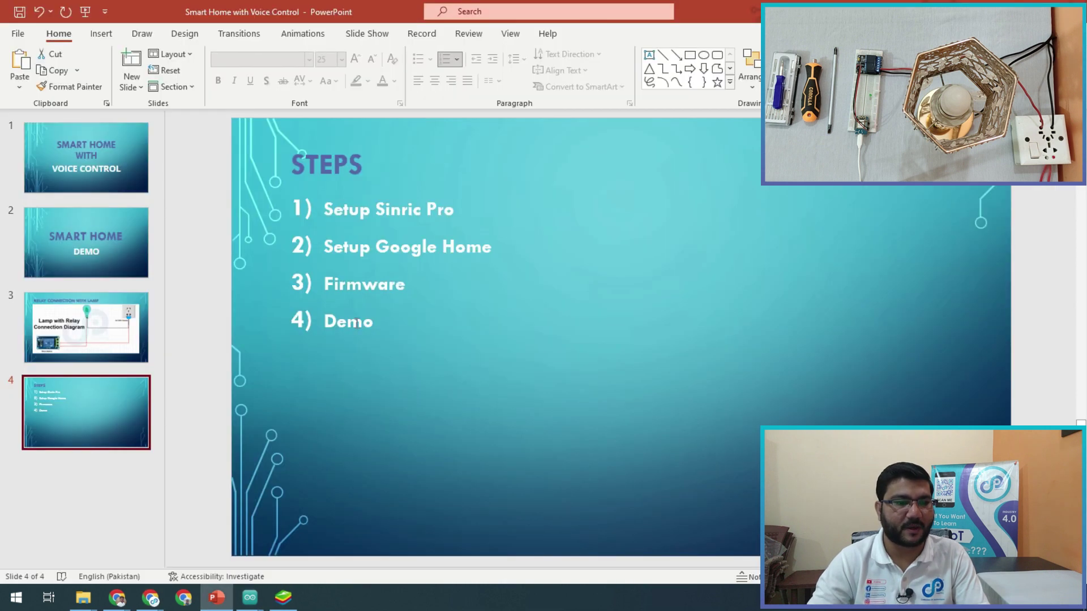
pyautogui.moveTo(332, 260); pyautogui.dragTo(475, 246)
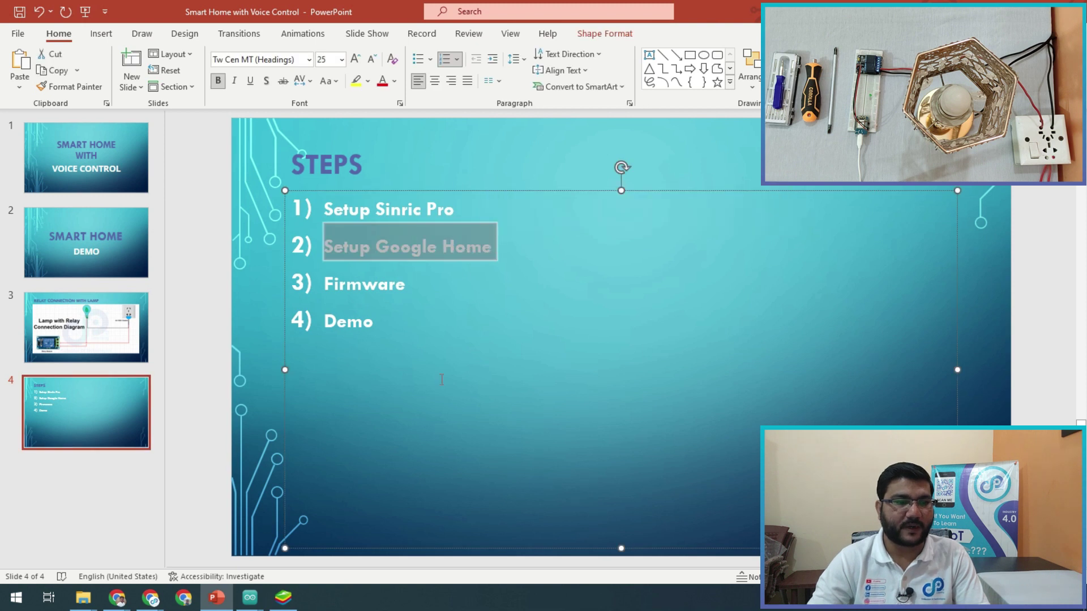
# Switch to BlueStacks, return to its home screen and clear all recent apps.
pyautogui.click(283, 597)
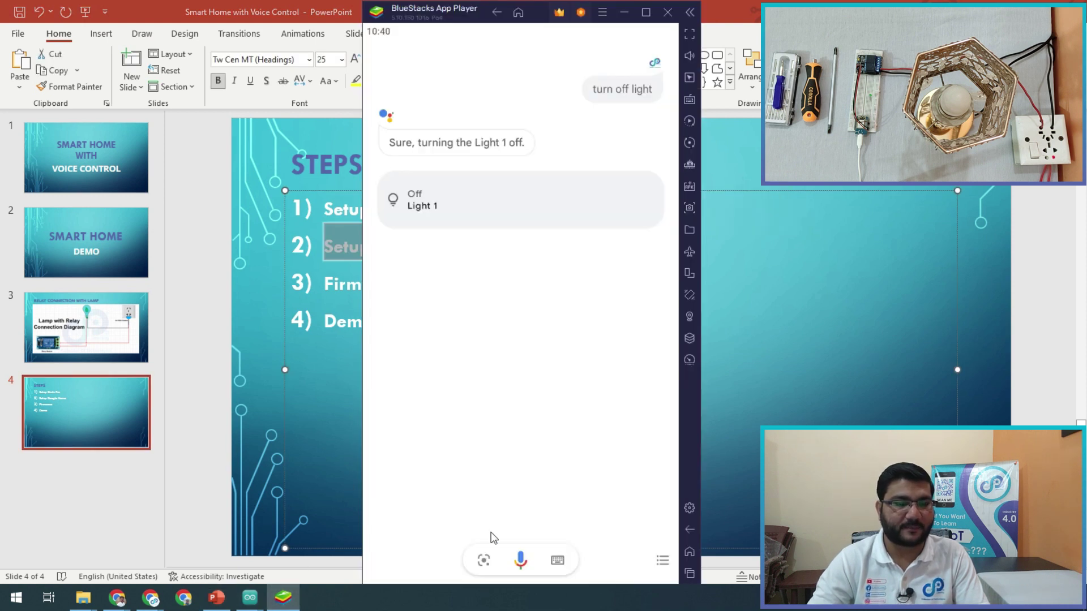
pyautogui.click(689, 552)
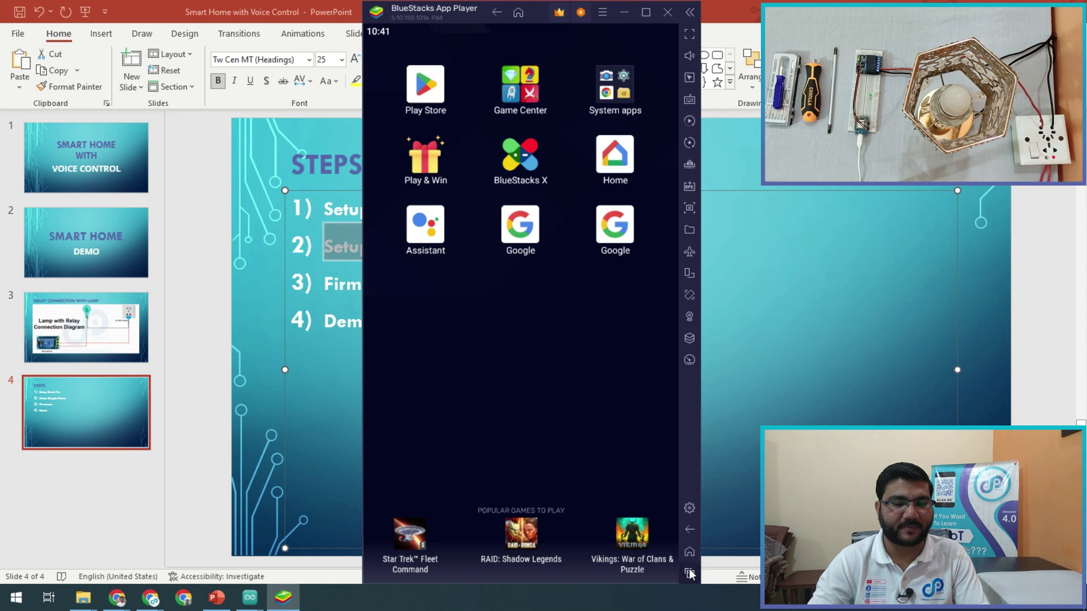
pyautogui.click(690, 573)
pyautogui.click(646, 47)
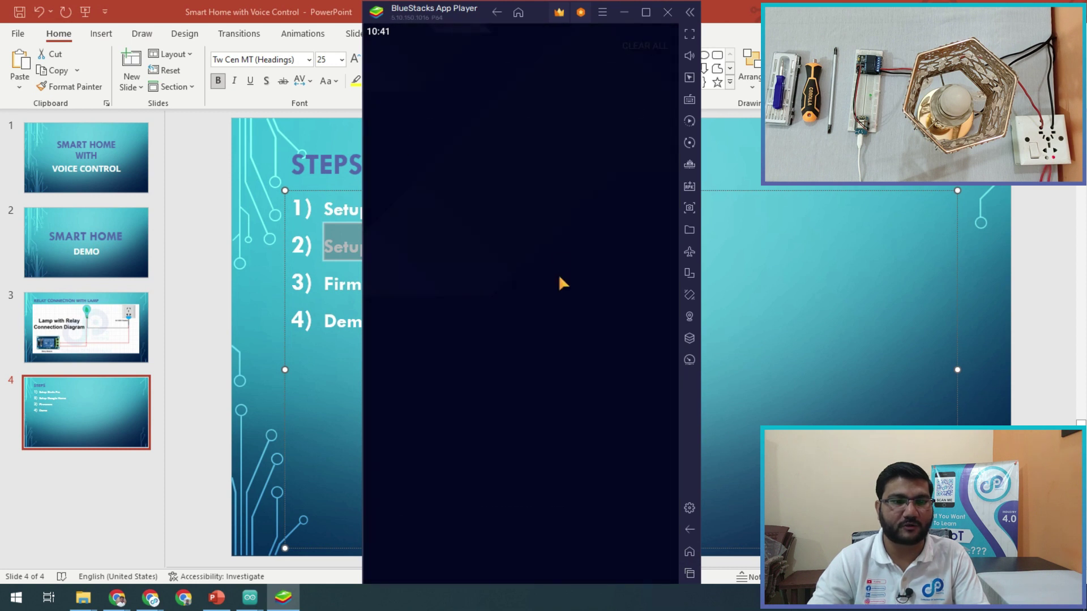
# Find Google Home in the Play Store using the earlier "google home" search, and launch the app.
pyautogui.click(435, 93)
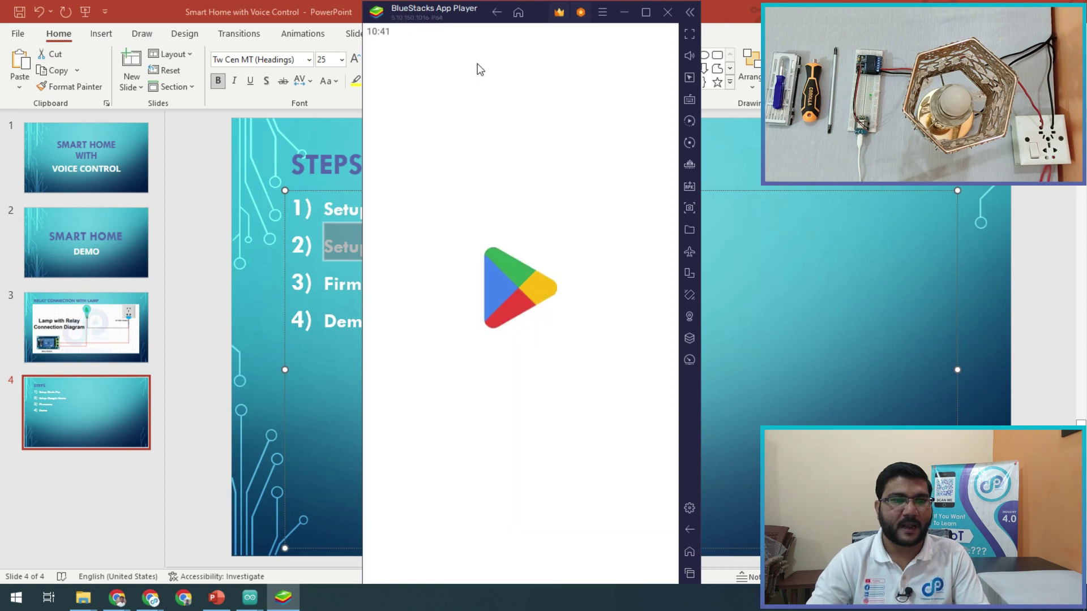
pyautogui.click(477, 59)
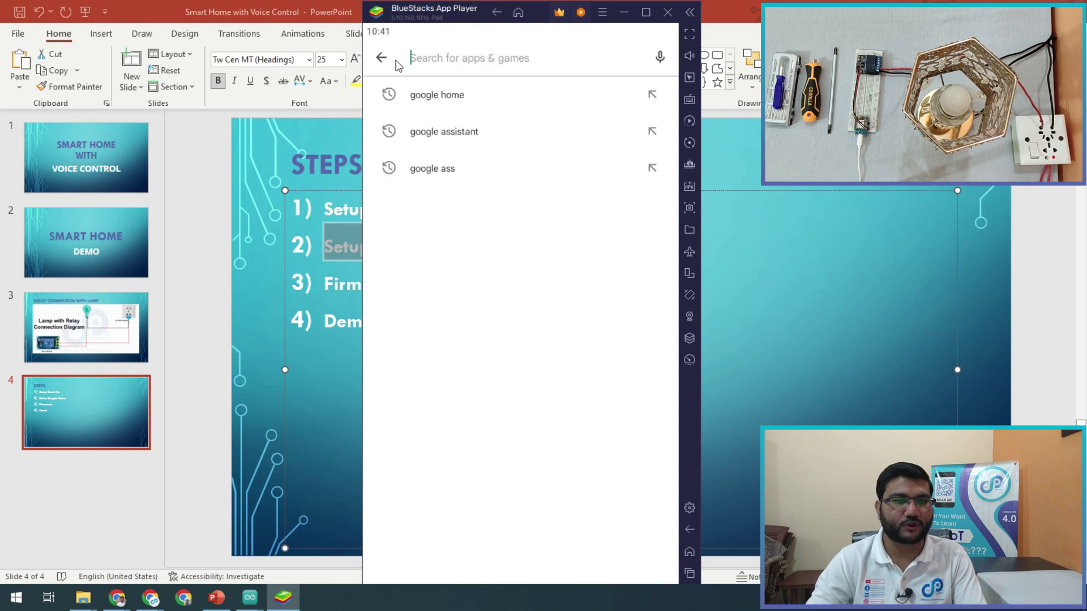
pyautogui.click(419, 102)
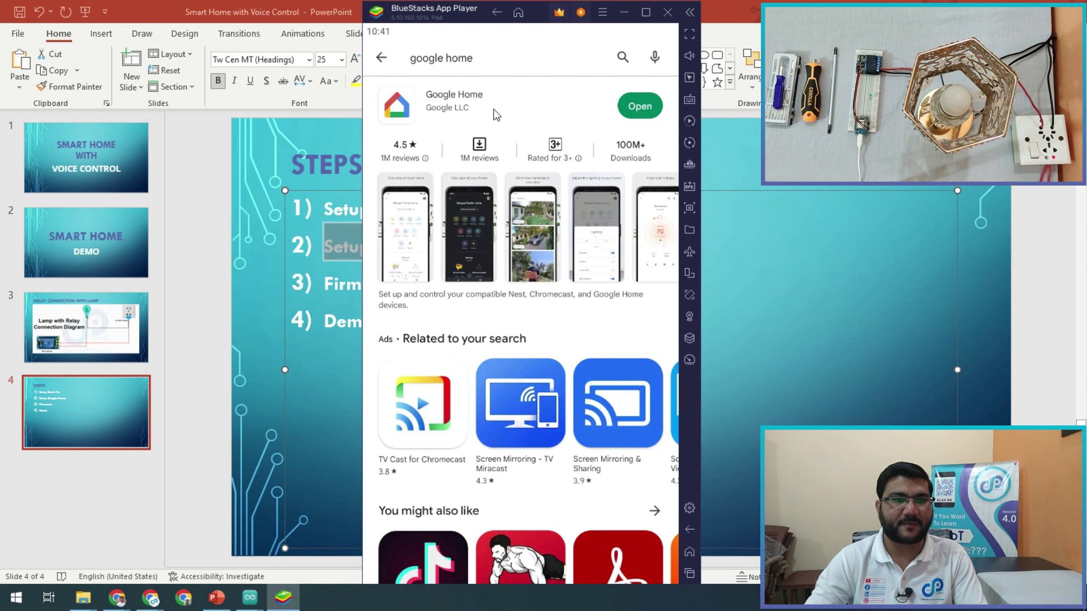
pyautogui.click(640, 106)
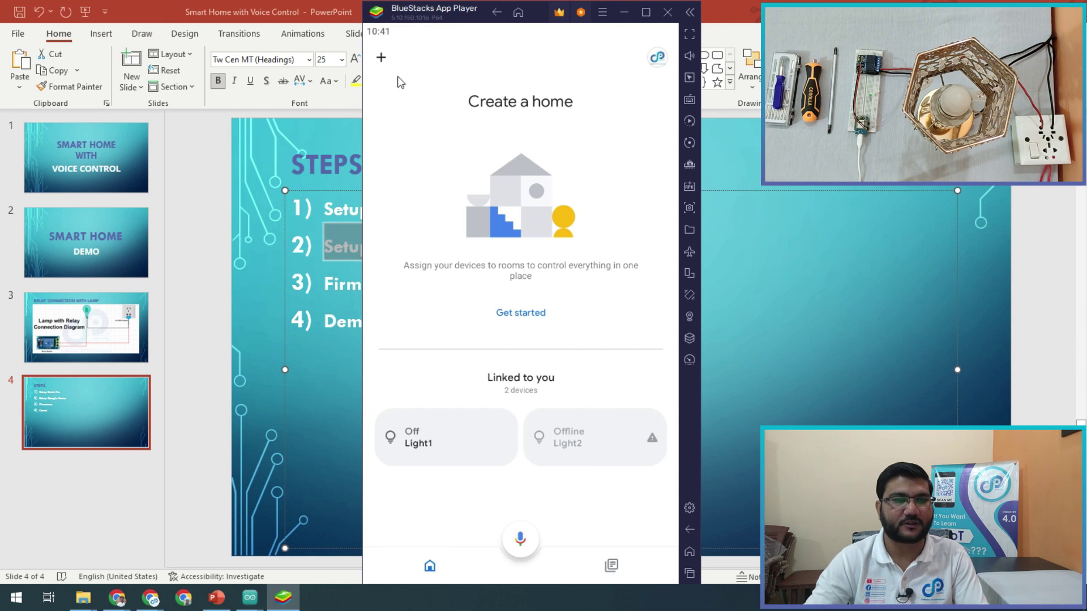
# Create a new home nicknamed "Smart Home" in Google Home, skipping the home address.
pyautogui.click(382, 59)
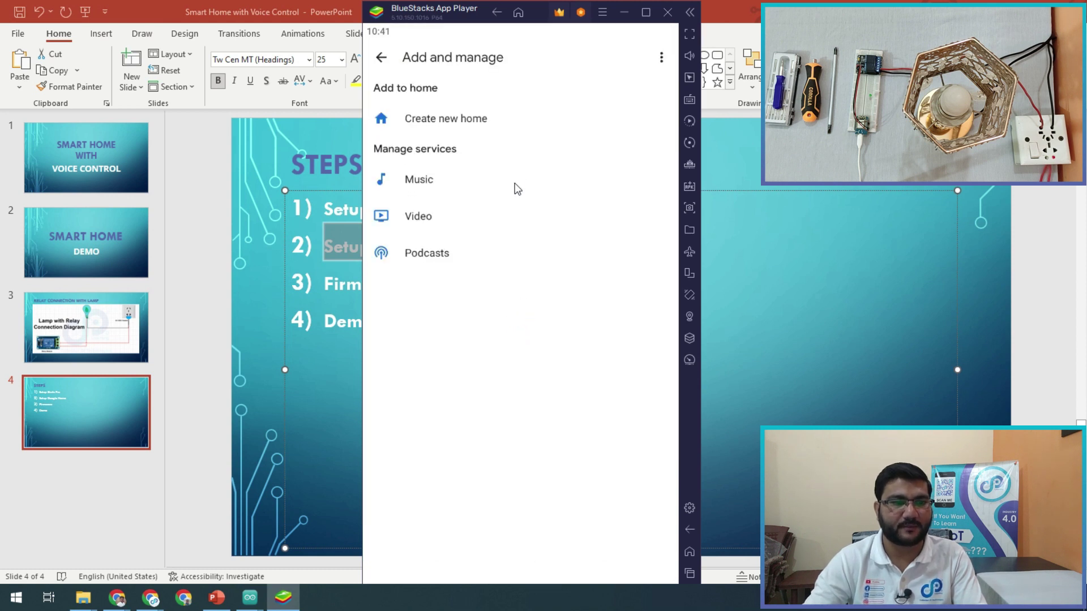
pyautogui.click(478, 120)
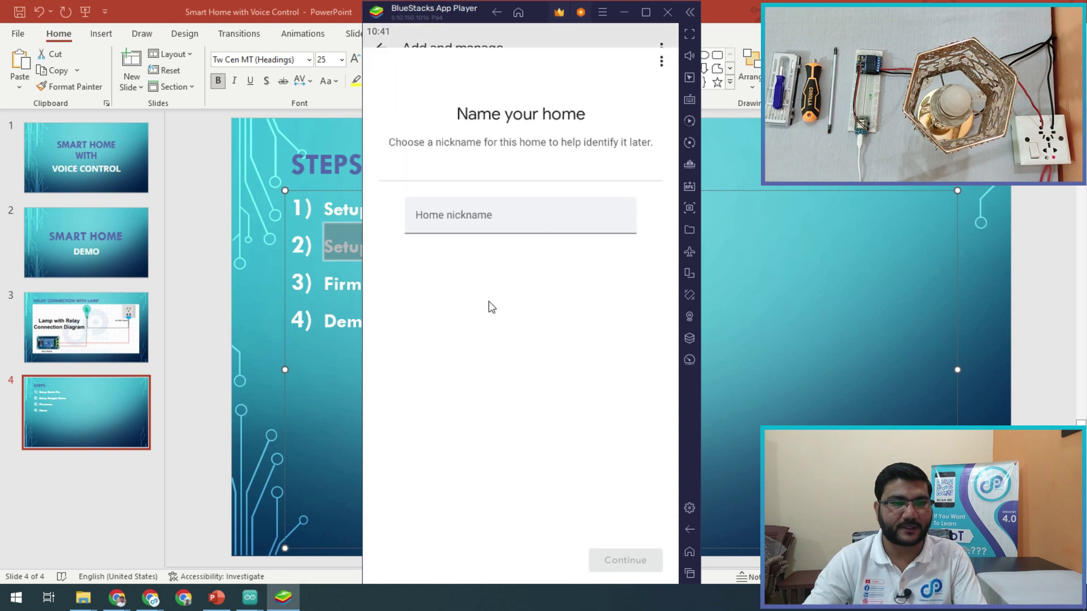
pyautogui.click(499, 218)
pyautogui.write('Smart ')
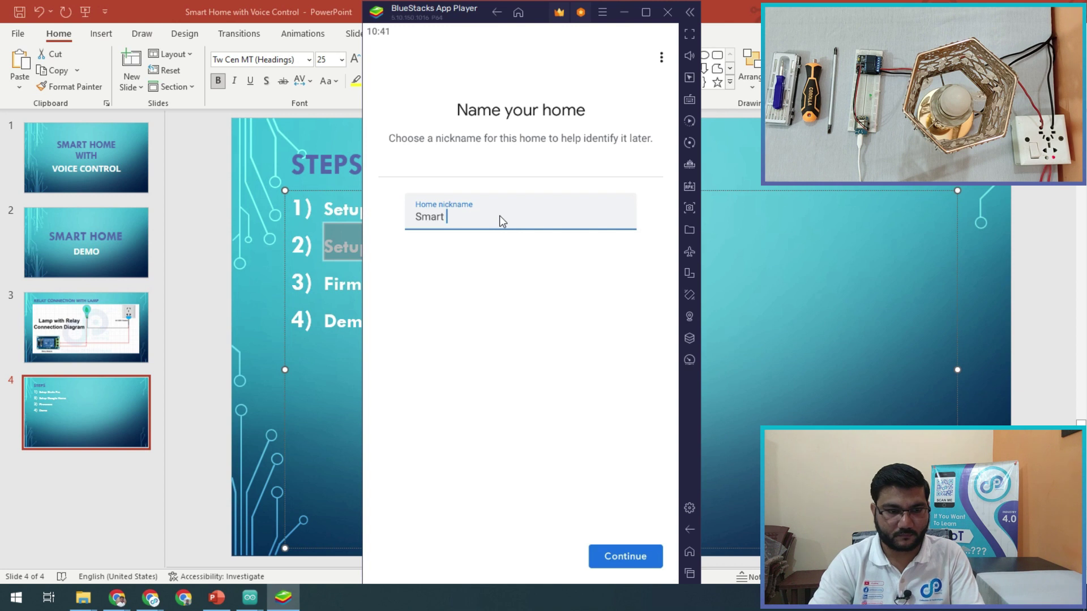
pyautogui.write('Home')
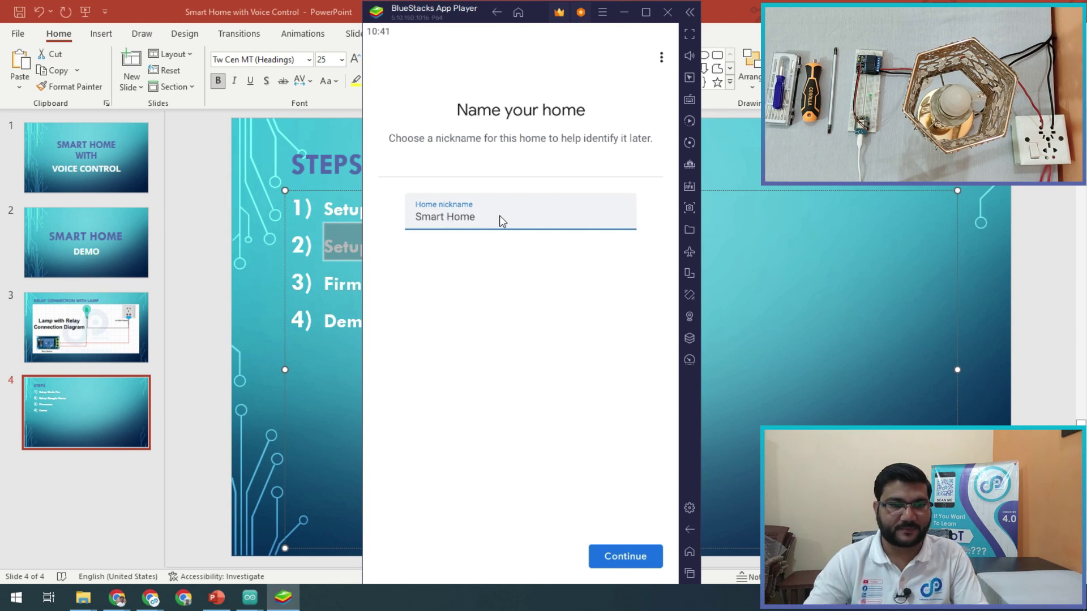
pyautogui.click(611, 557)
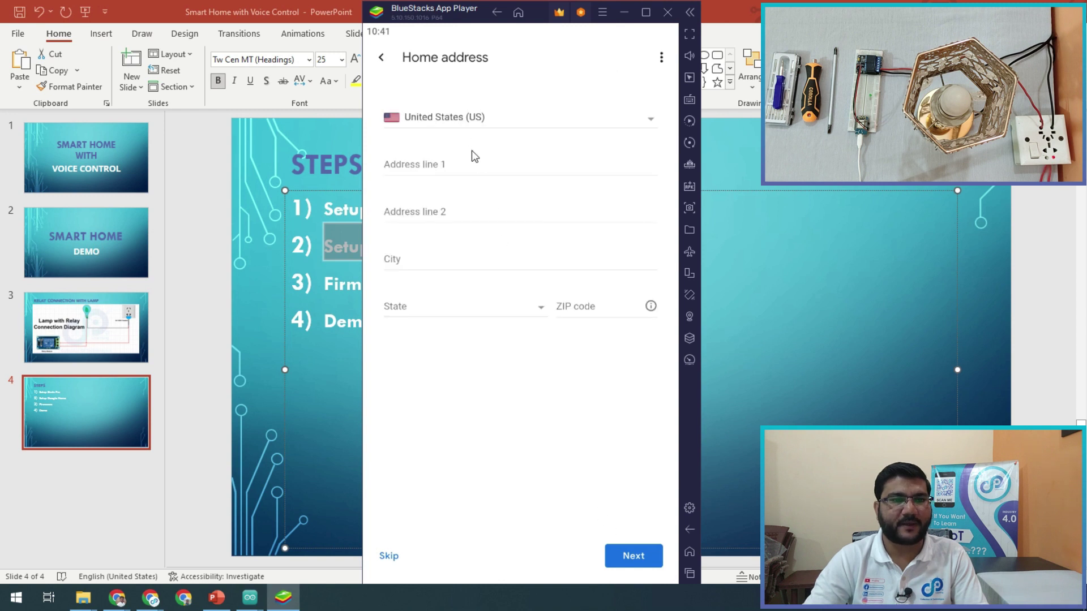
pyautogui.click(389, 556)
pyautogui.click(508, 348)
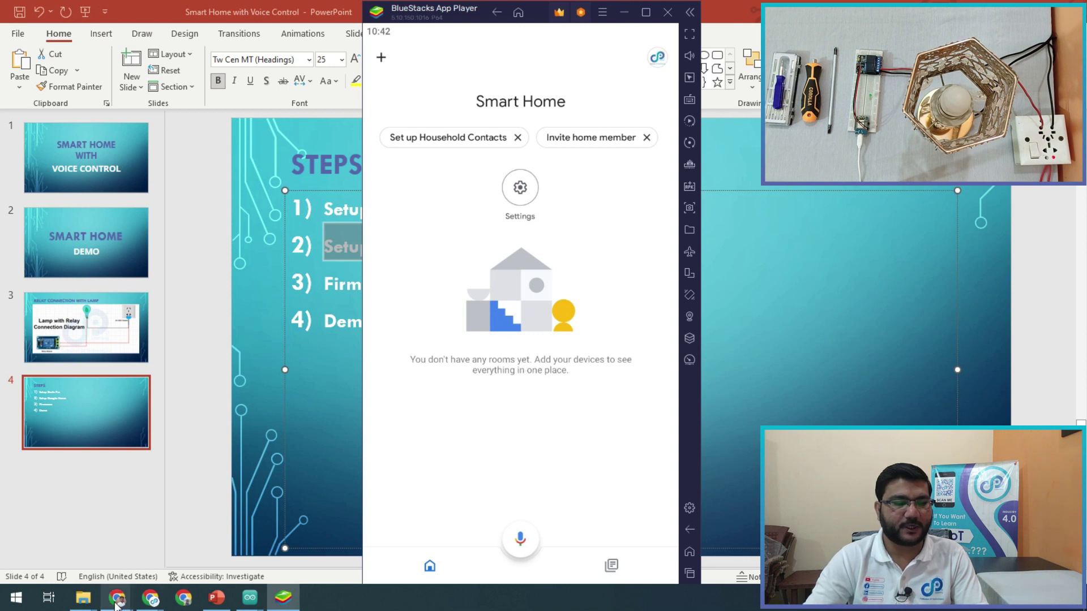
# Check the Sinric Pro device page, return to BlueStacks and open the Works with Google service list for setting up a device.
pyautogui.click(73, 566)
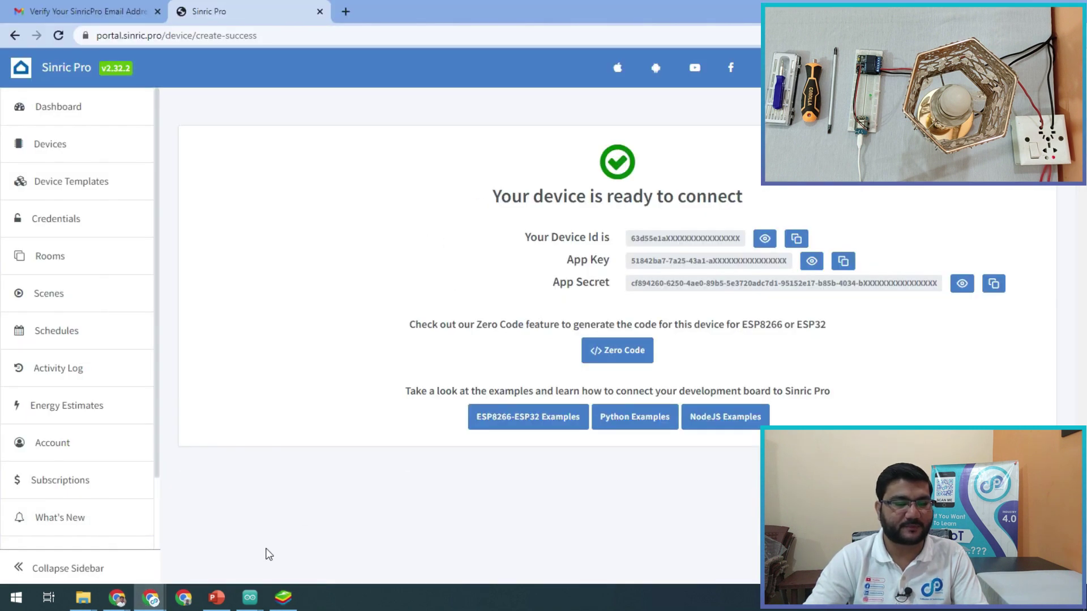
pyautogui.click(283, 597)
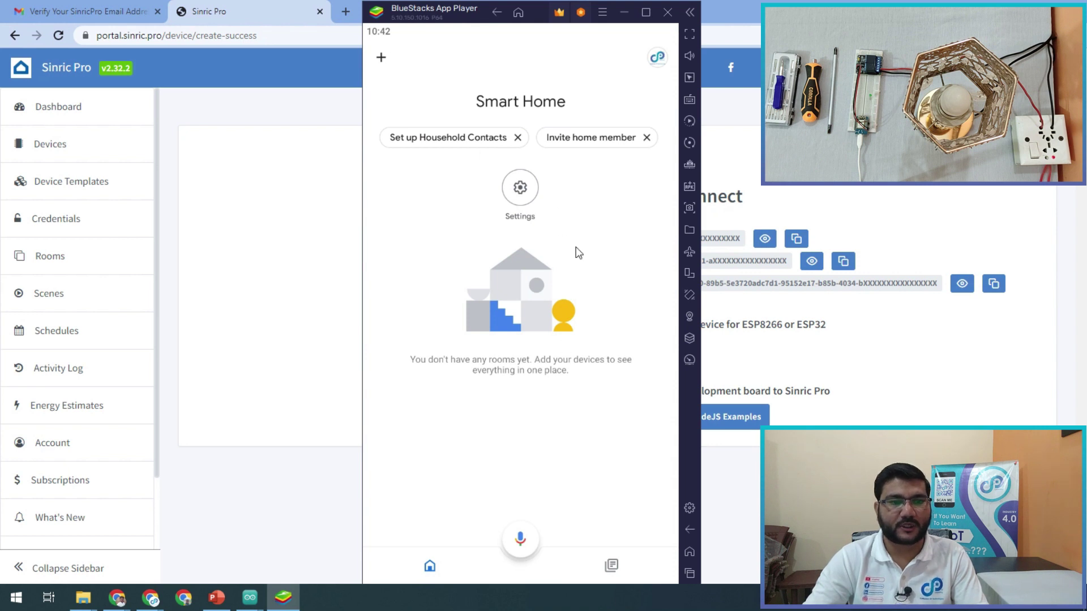
pyautogui.click(382, 58)
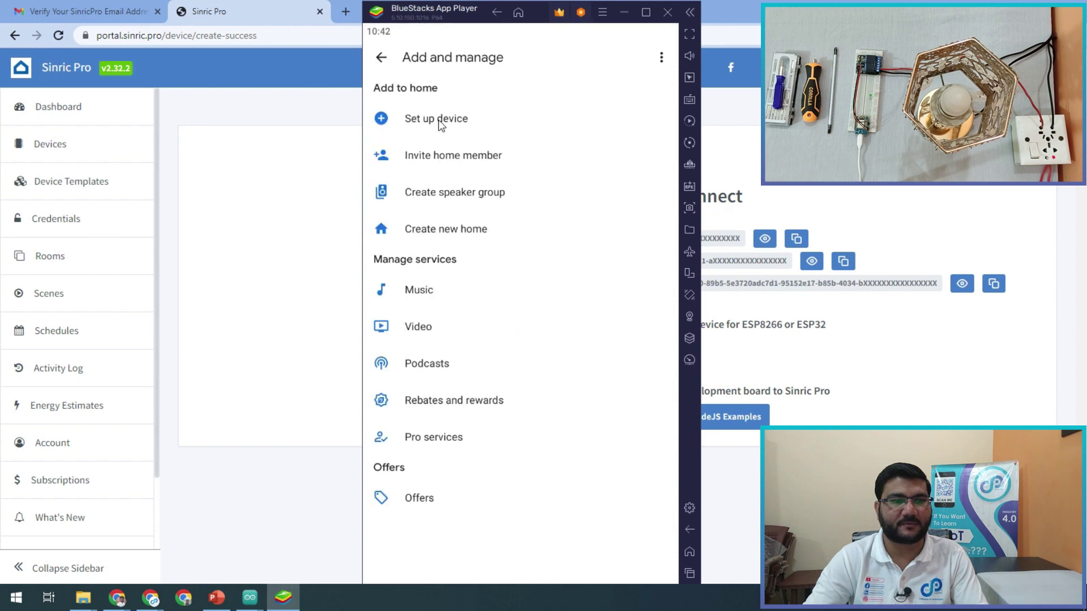
pyautogui.click(441, 124)
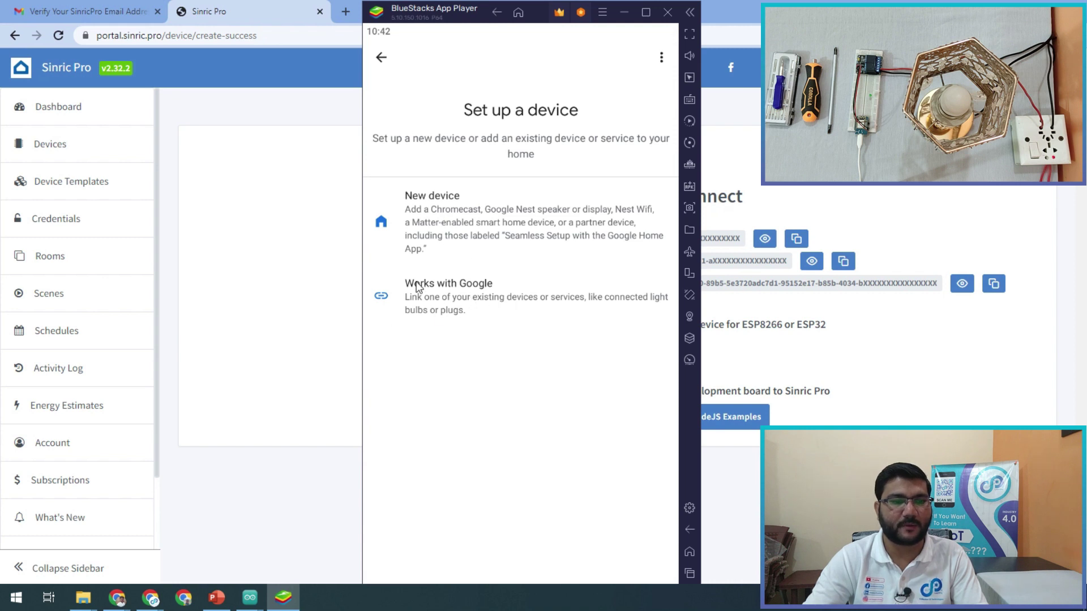
pyautogui.click(457, 306)
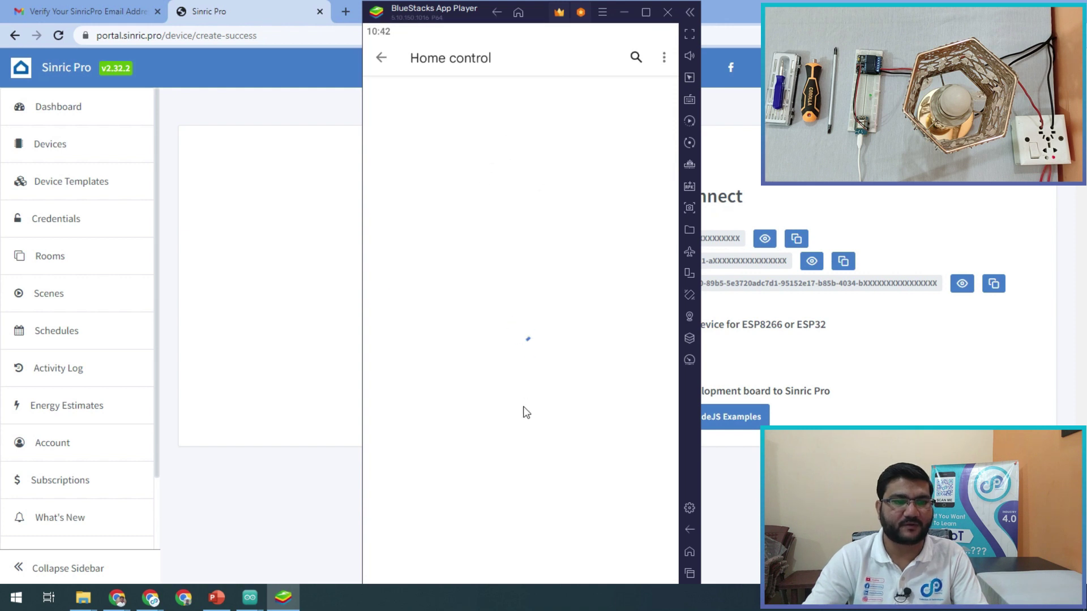
# Search the Home control service list for "Sinric" and select Sinric Pro to link it.
pyautogui.moveTo(514, 465); pyautogui.dragTo(512, 230)
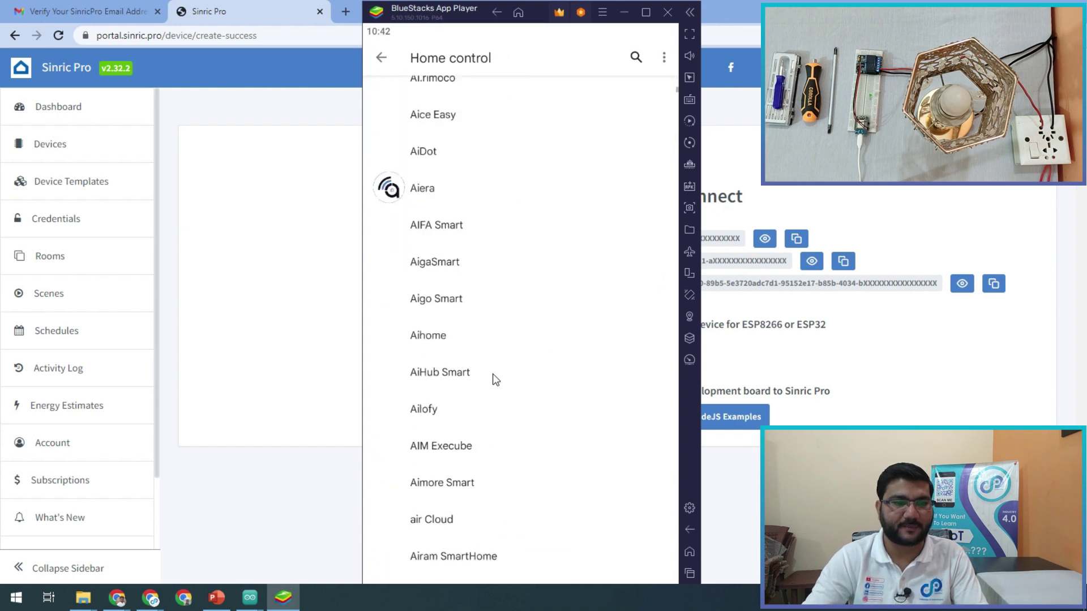
pyautogui.moveTo(490, 451); pyautogui.dragTo(493, 332)
pyautogui.scroll(10, 509, 340)
pyautogui.scroll(-5, 613, 169)
pyautogui.click(645, 56)
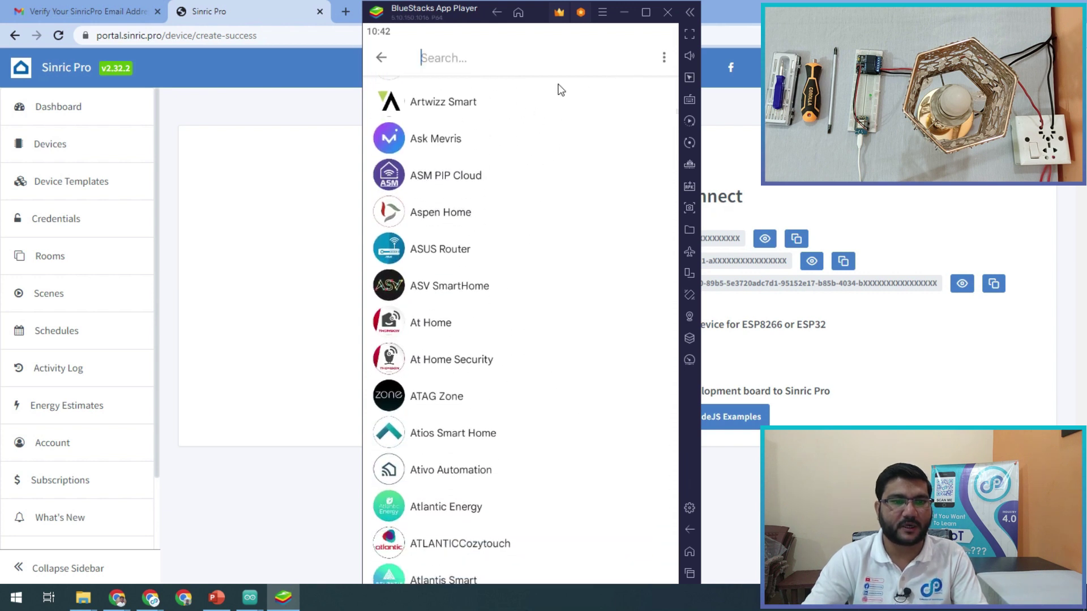
pyautogui.write('Sinric')
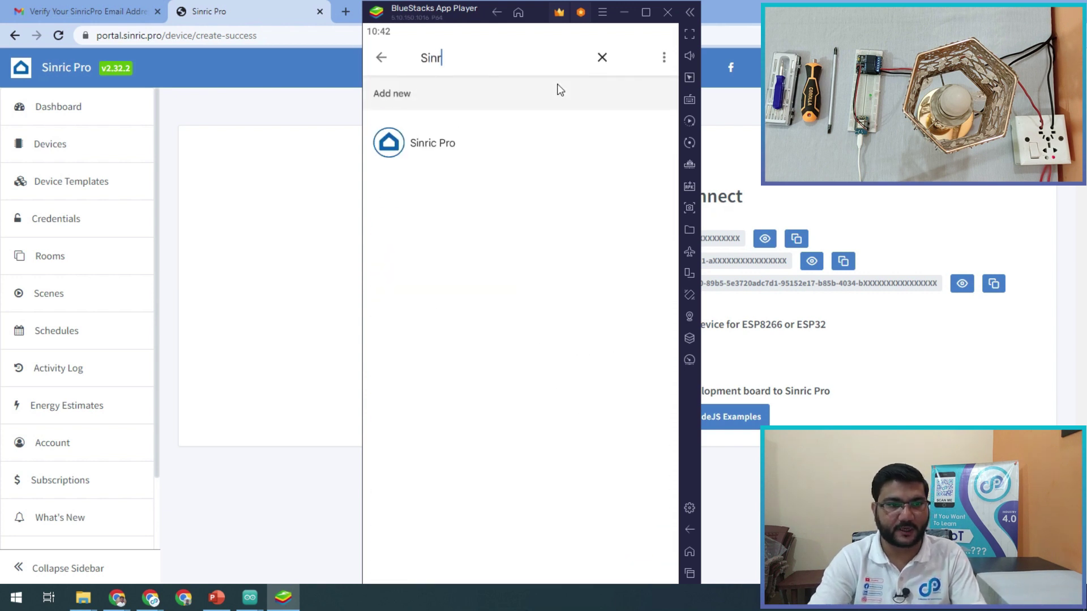
pyautogui.click(523, 140)
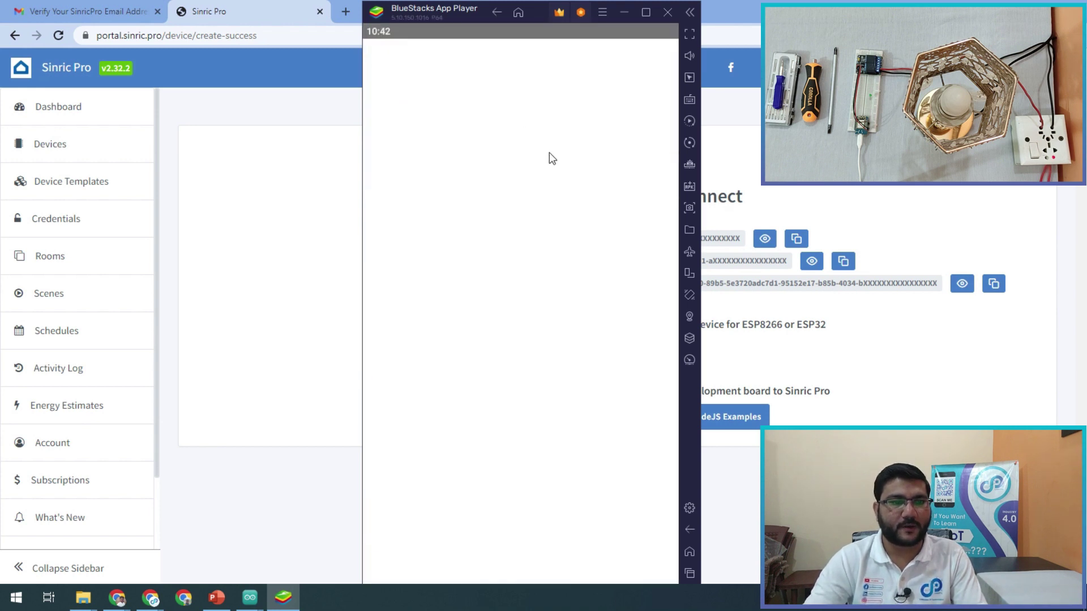
# Authorize Google to access the Sinric Pro devices by signing in with the account email and password and completing the reCAPTCHA check.
pyautogui.click(631, 294)
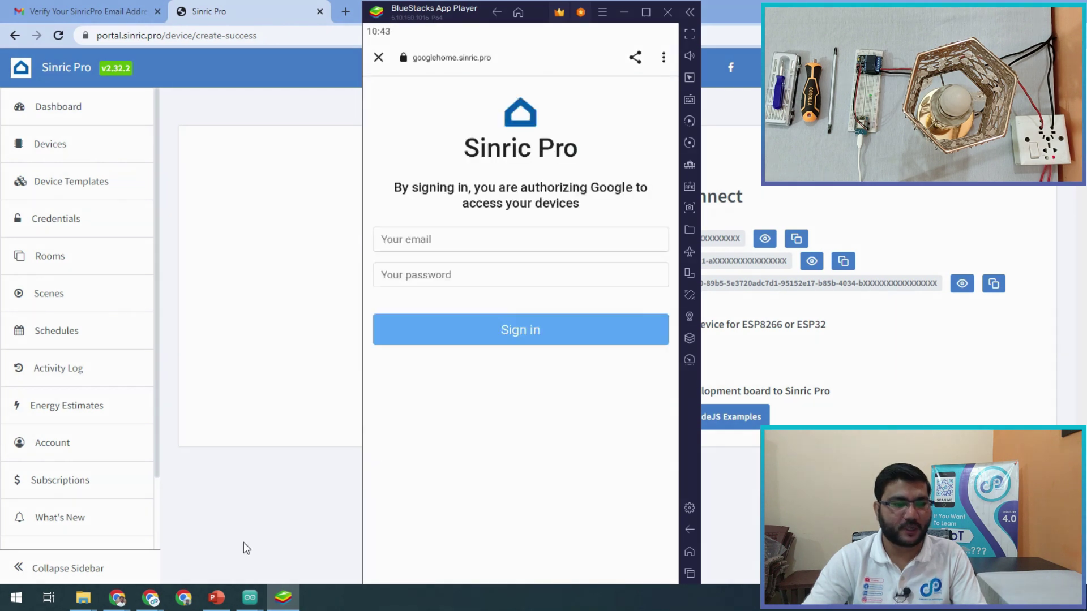
pyautogui.click(394, 319)
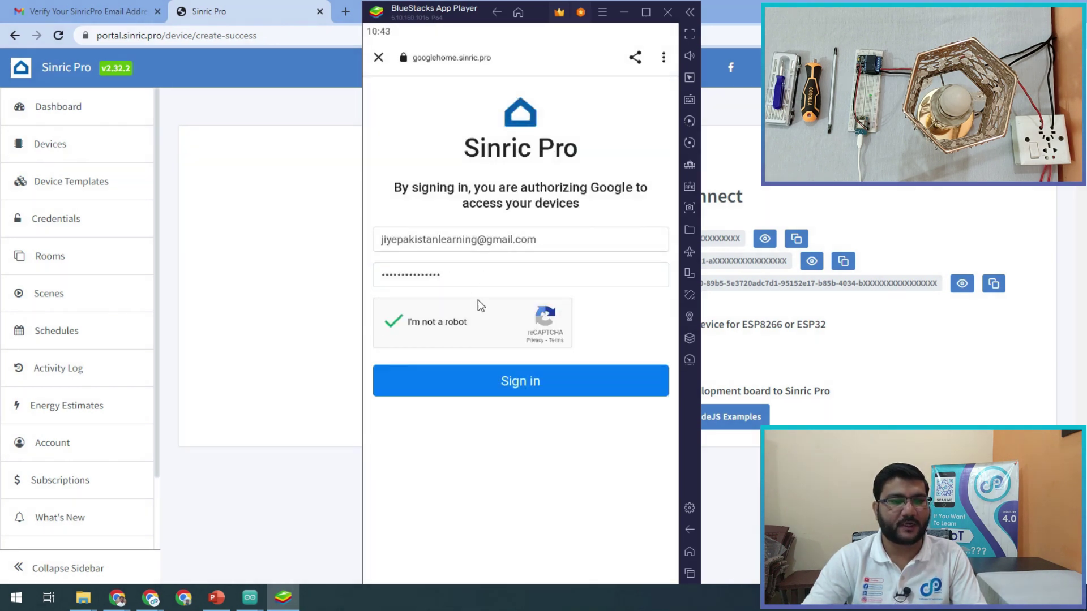
pyautogui.click(495, 380)
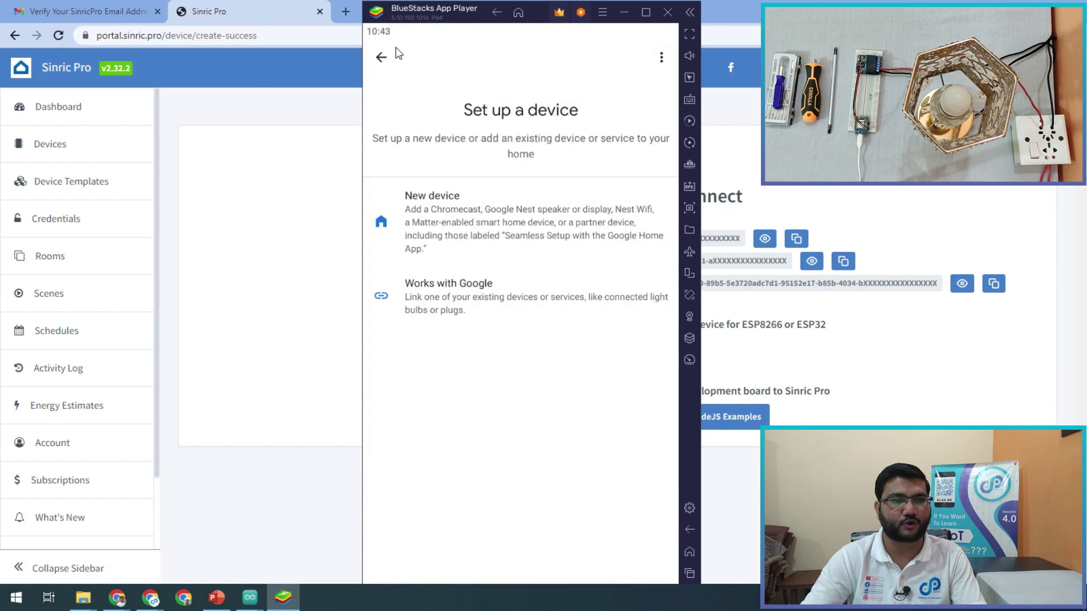
# Return to the Smart Home overview and look over the Bed Room and Recording Room devices.
pyautogui.click(380, 59)
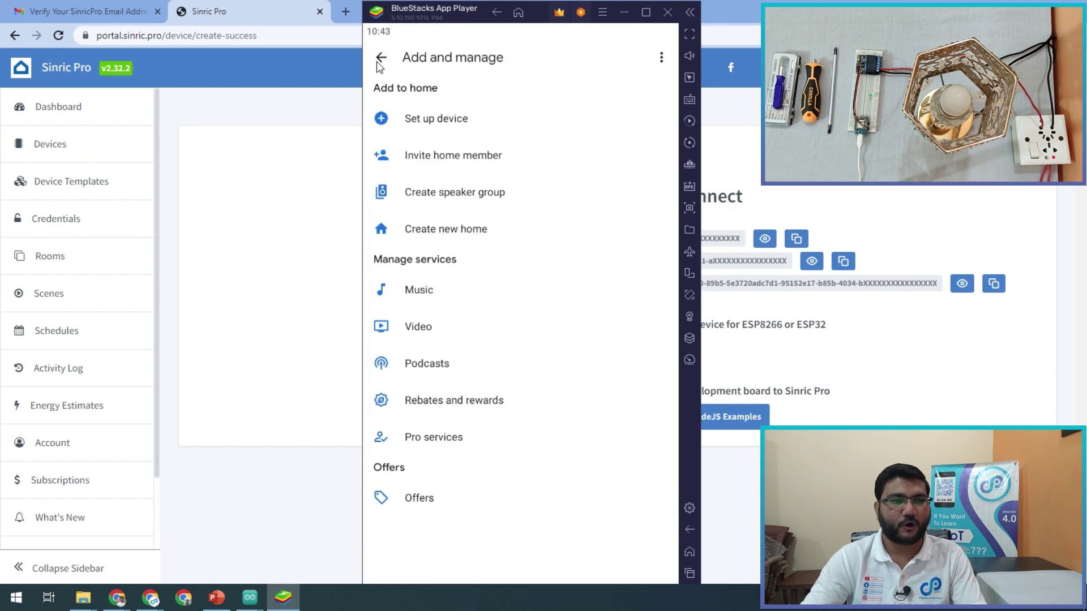
pyautogui.click(382, 56)
pyautogui.scroll(-1, 600, 402)
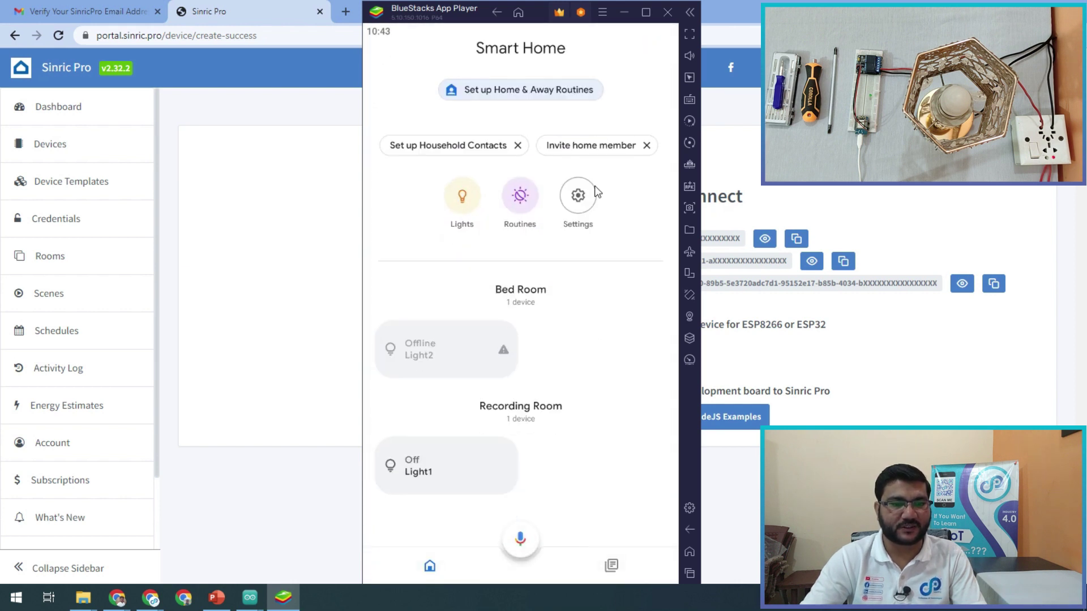
pyautogui.click(543, 295)
pyautogui.click(381, 58)
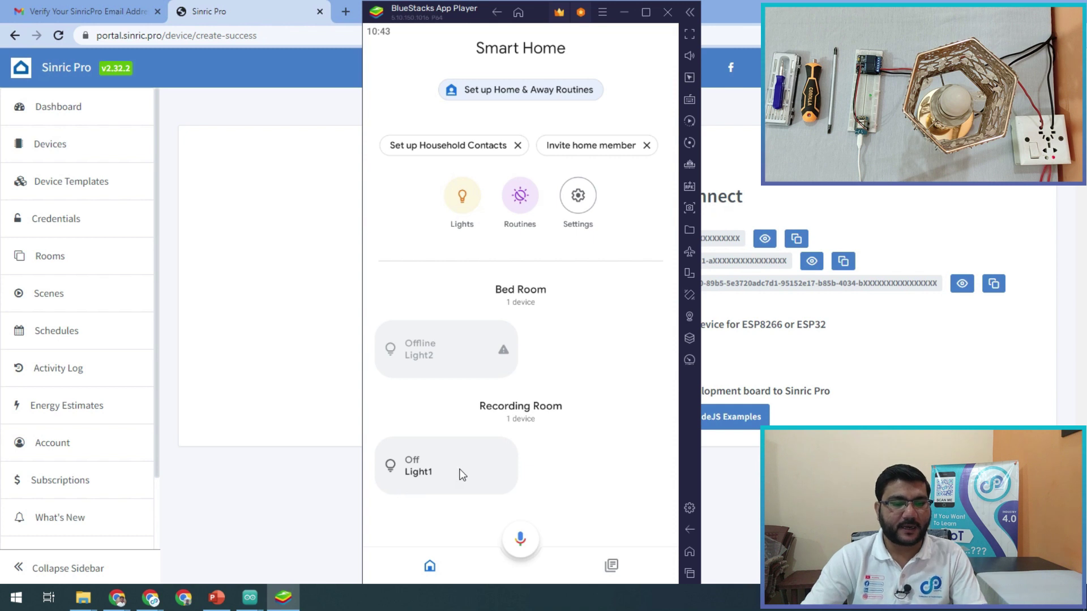
# Check Light2's device page, and test Light1 by switching it on and back off.
pyautogui.click(510, 349)
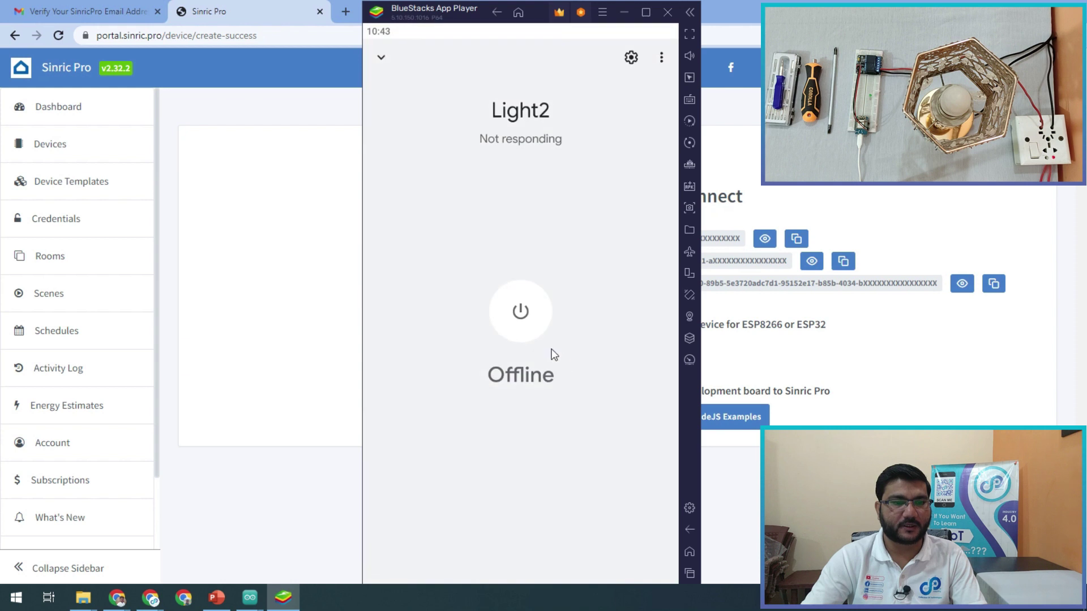
pyautogui.click(382, 59)
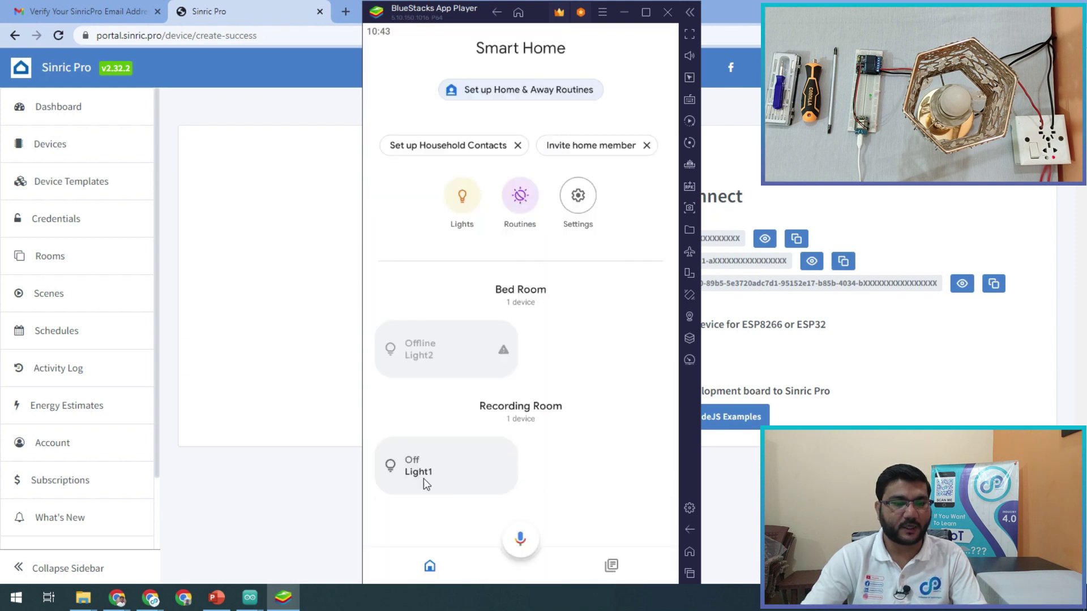
pyautogui.click(416, 473)
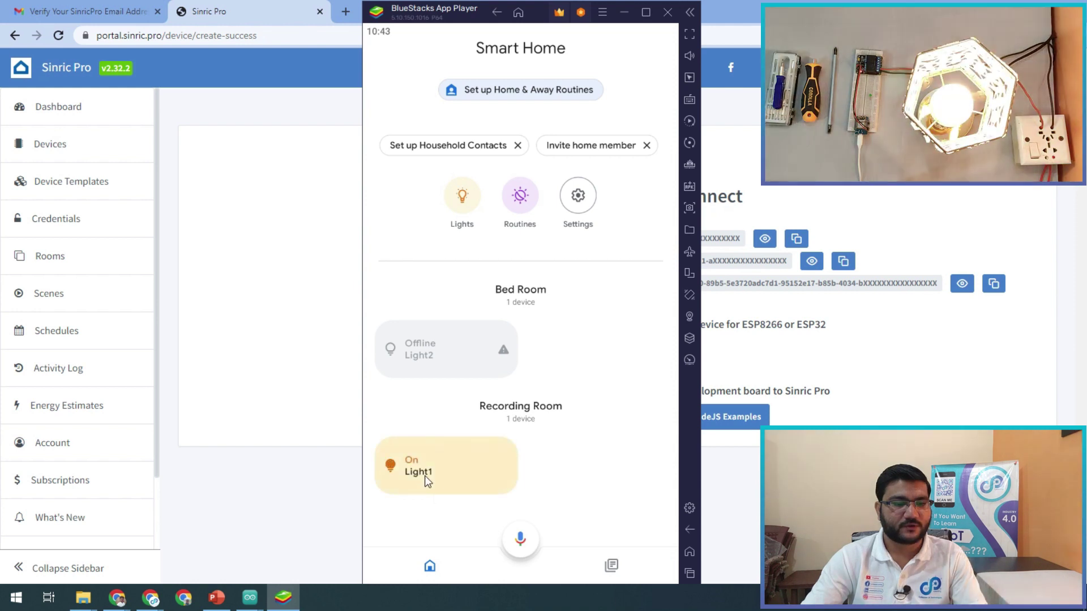
pyautogui.click(421, 474)
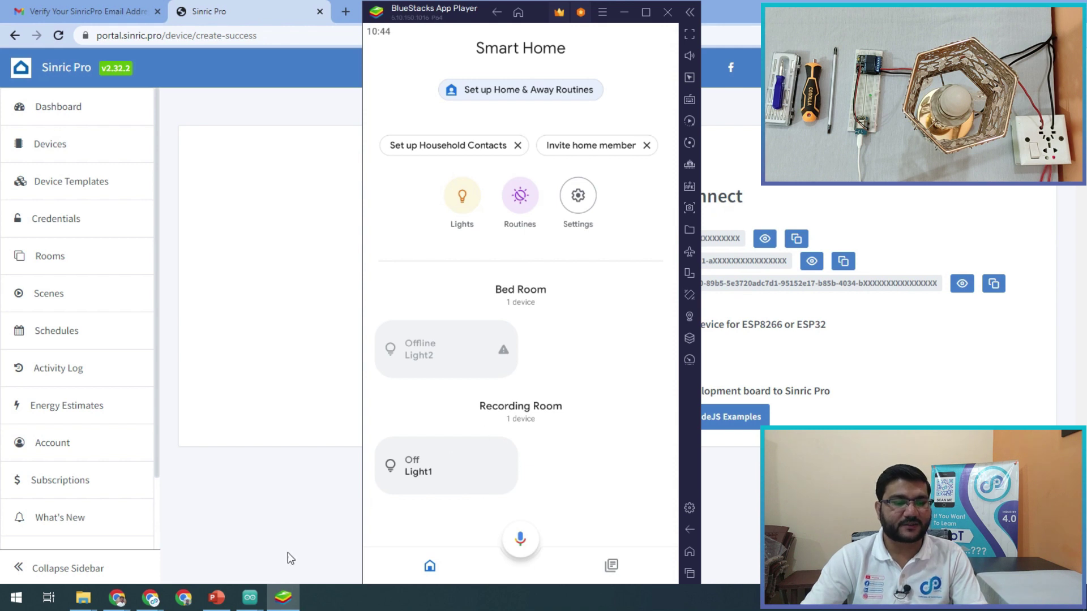
# Review the Firmware item on the PowerPoint steps slide and the APP_KEY, APP_SECRET and SWITCH_ID_1 lines in the Arduino IDE sketch.
pyautogui.click(231, 598)
pyautogui.doubleClick(396, 289)
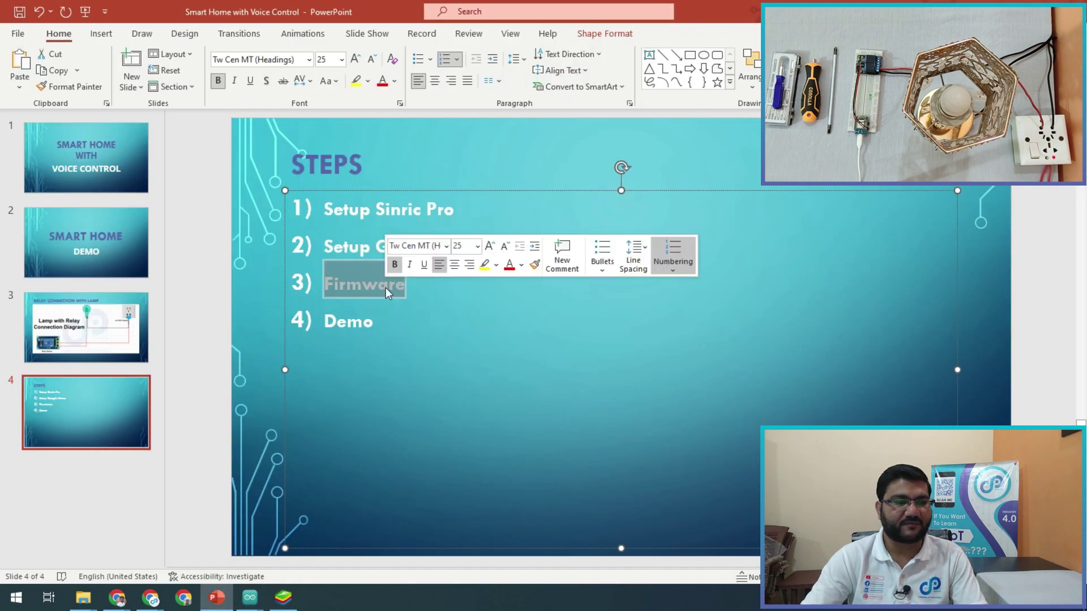
pyautogui.click(317, 543)
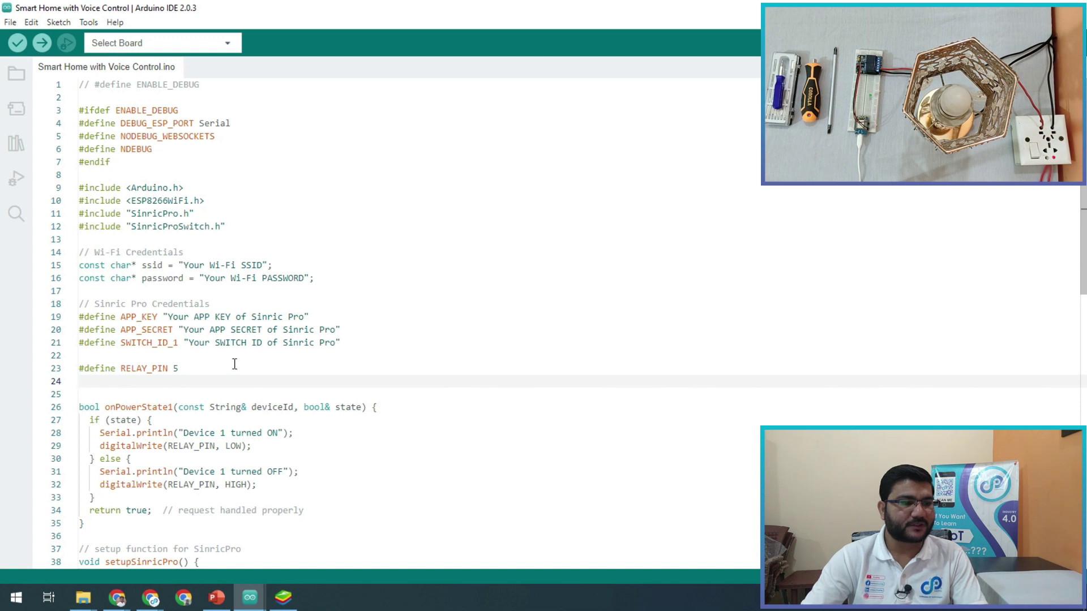
pyautogui.moveTo(342, 343); pyautogui.dragTo(80, 317)
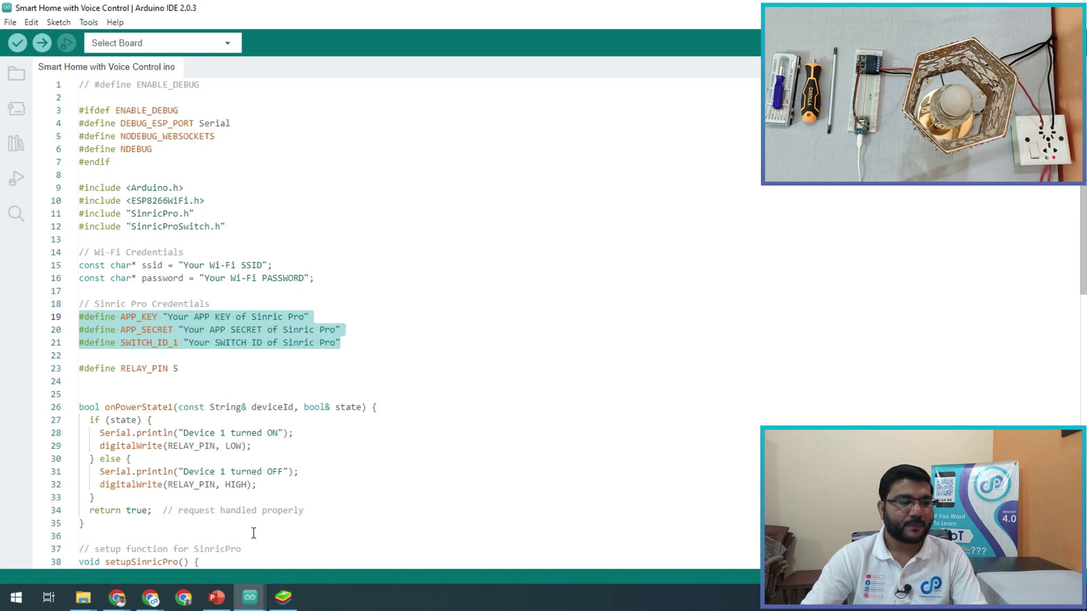
pyautogui.moveTo(340, 343); pyautogui.dragTo(156, 313)
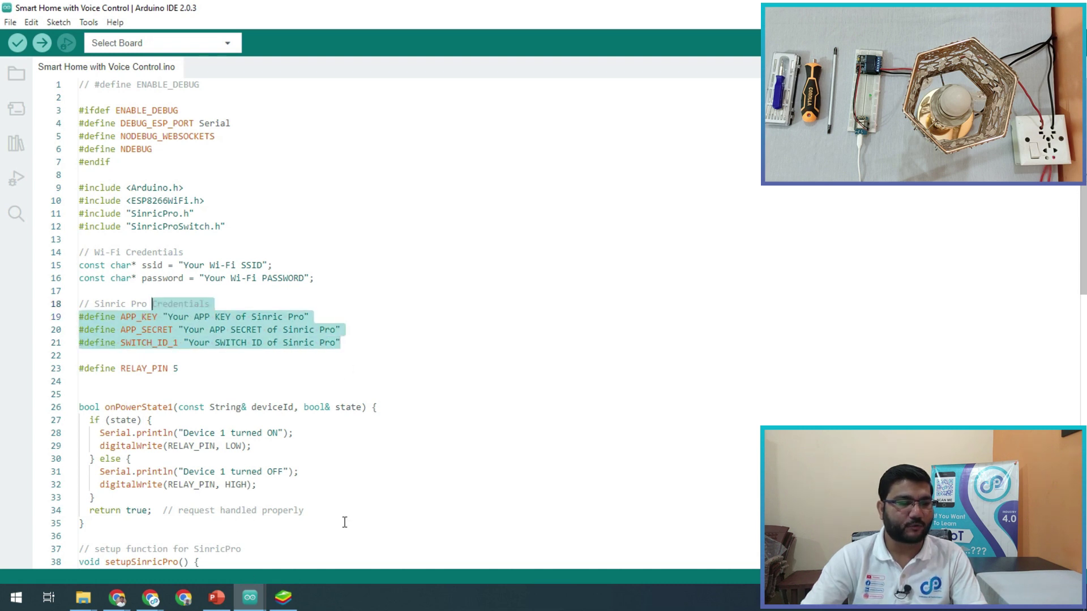
# Switch to the Sinric Pro page in Chrome and copy the device ID, app key and app secret for the sketch.
pyautogui.click(203, 602)
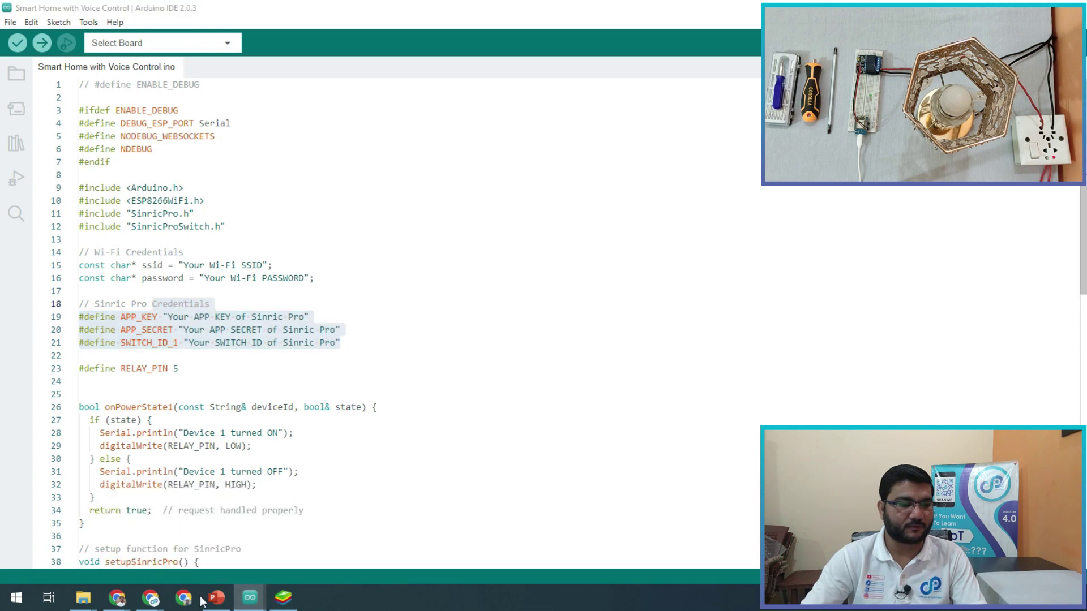
pyautogui.moveTo(183, 599)
pyautogui.click(73, 546)
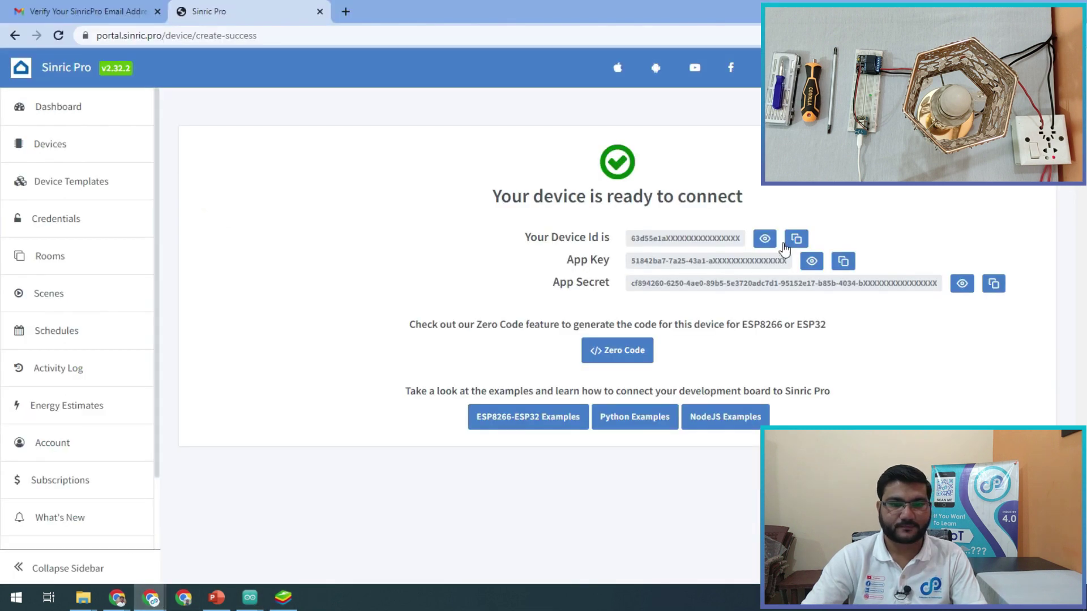
pyautogui.click(796, 238)
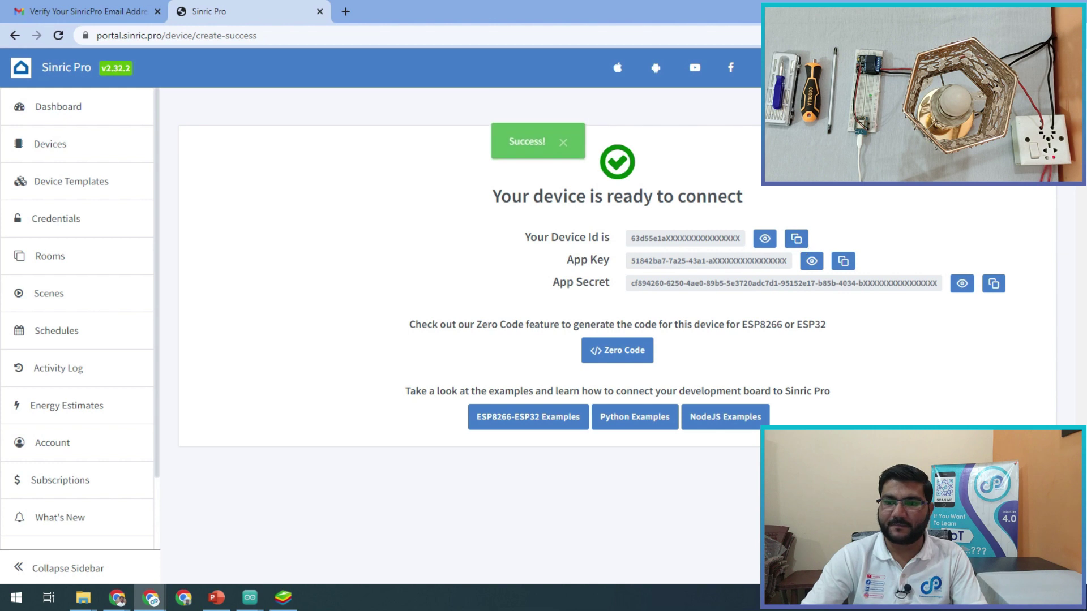
pyautogui.hotkey('alt', 'Tab')
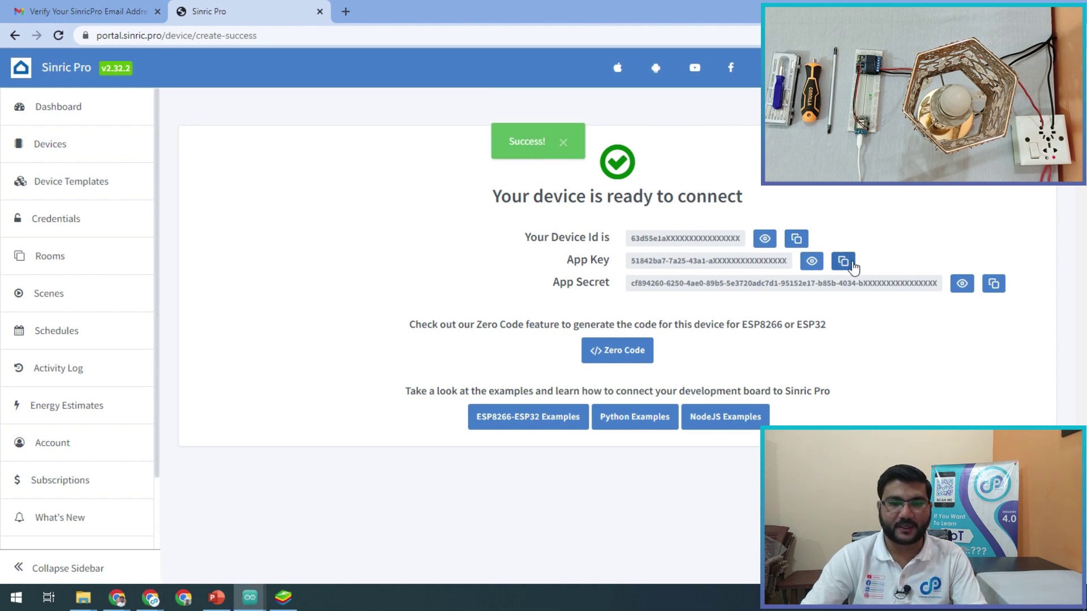
pyautogui.hotkey('alt', 'Tab')
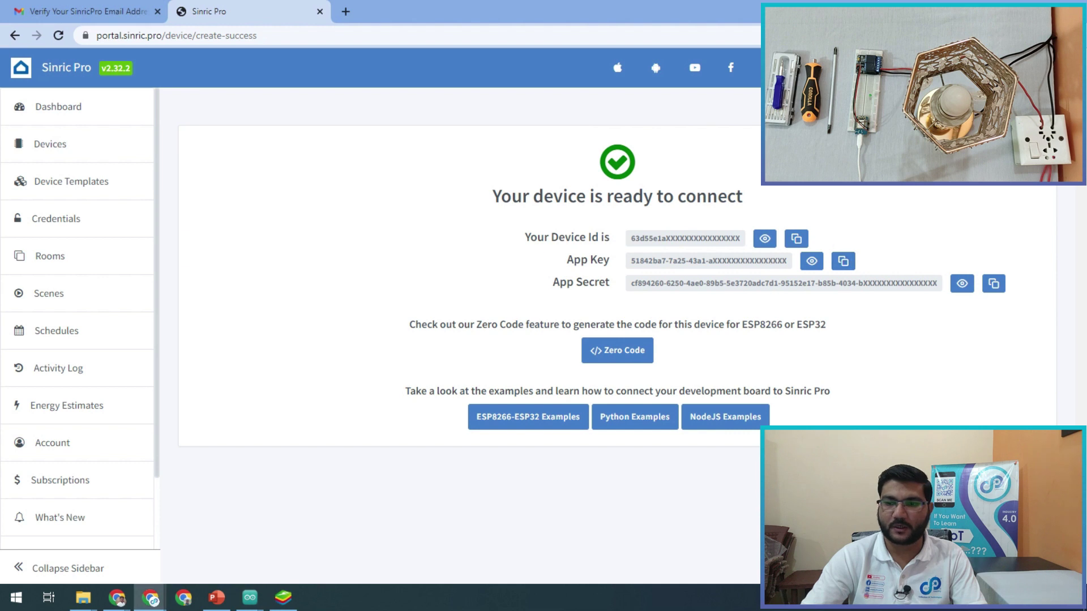
pyautogui.hotkey('alt', 'Tab')
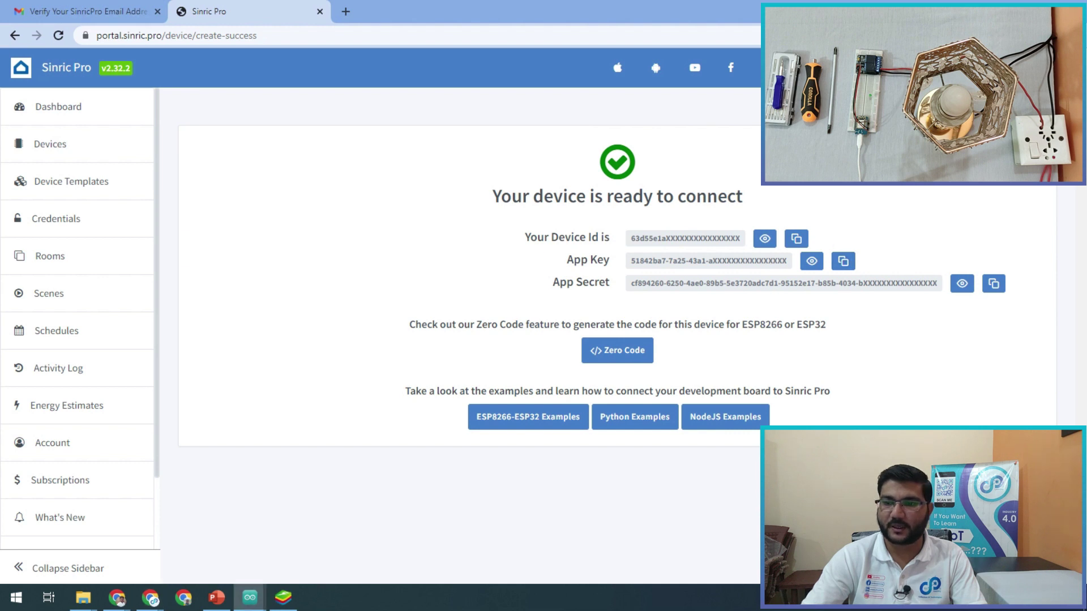
pyautogui.click(993, 283)
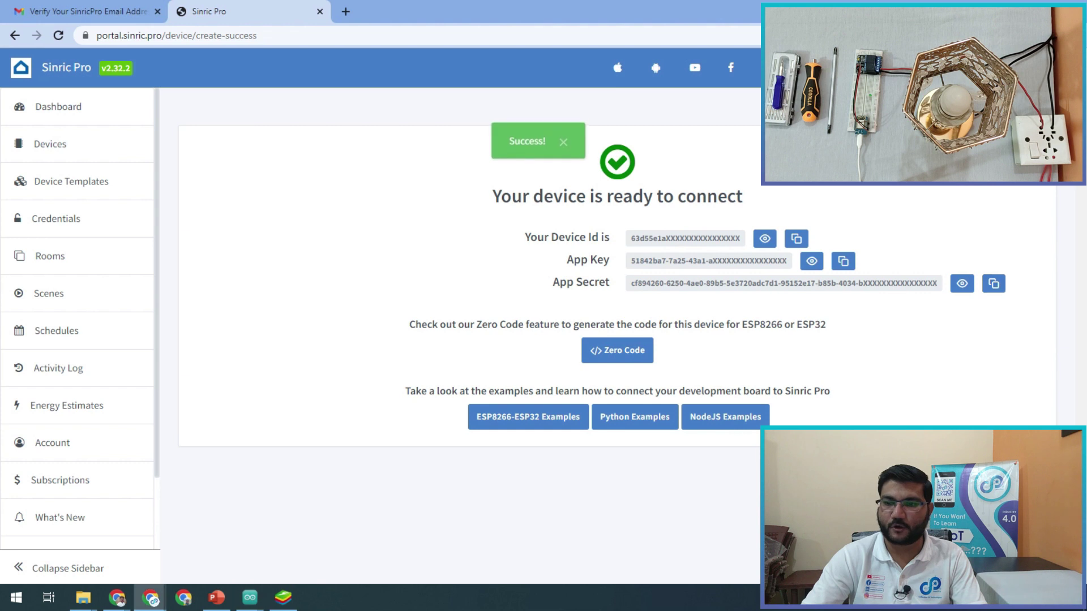
pyautogui.hotkey('alt', 'Tab')
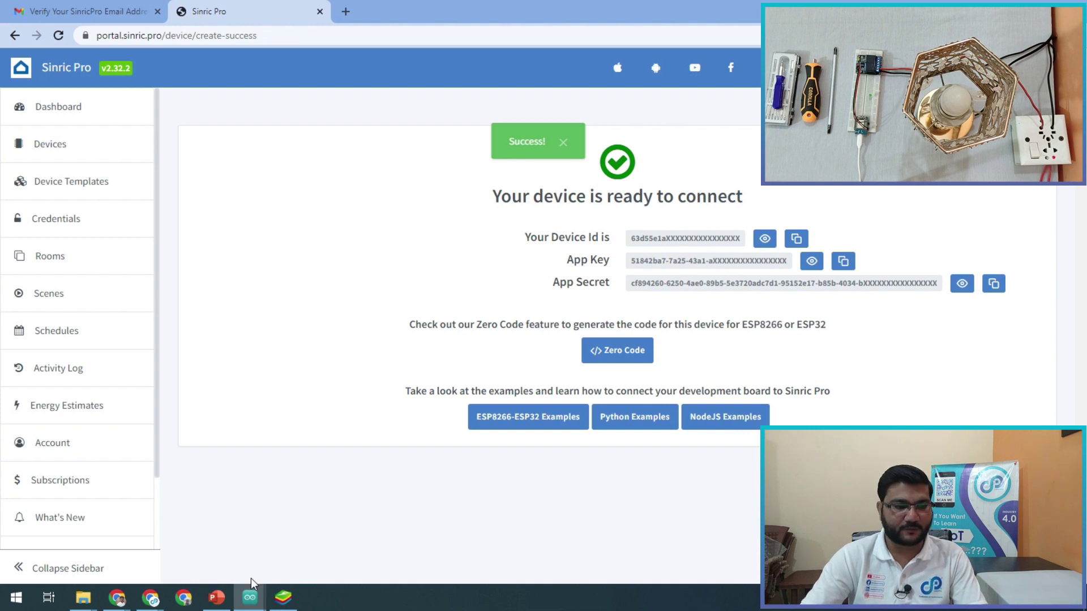
# Check the lights in Google Home on BlueStacks, and return to the SWITCH_ID_1 line of the Arduino IDE sketch.
pyautogui.click(273, 573)
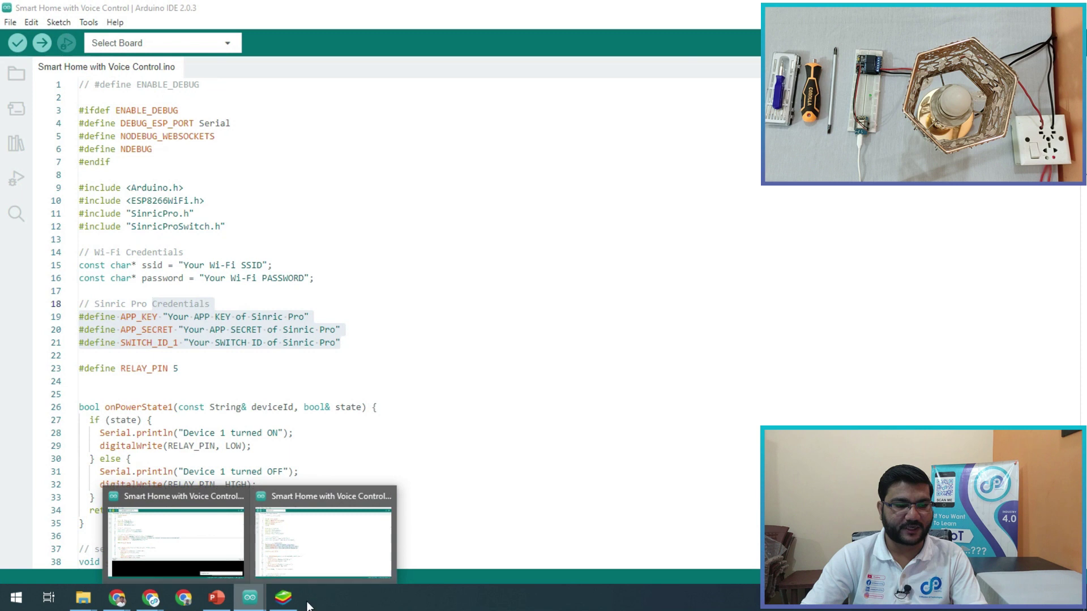
pyautogui.click(283, 598)
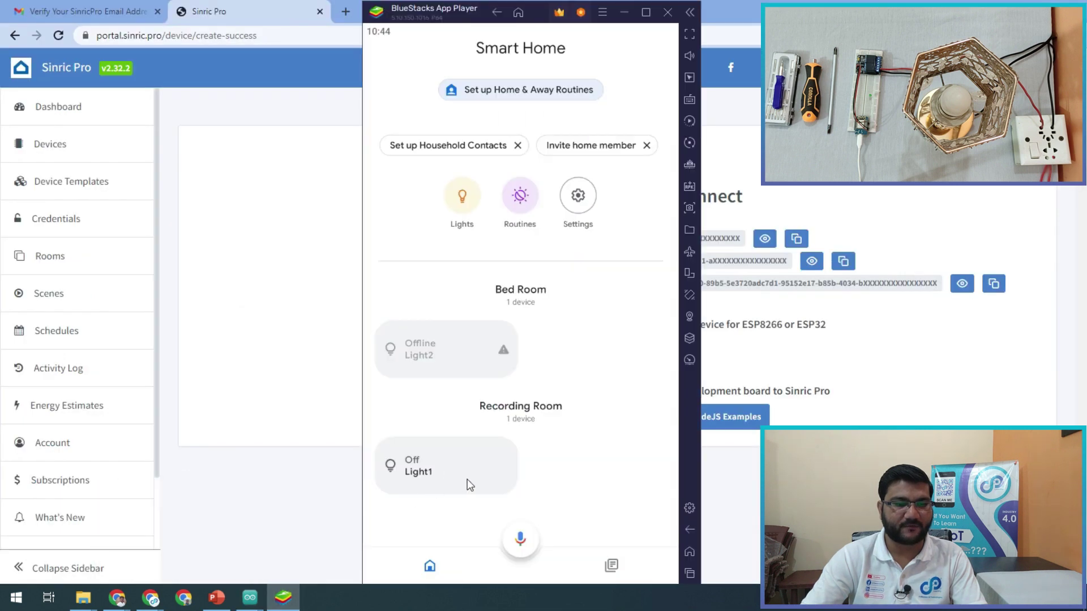
pyautogui.hotkey('alt', 'Tab')
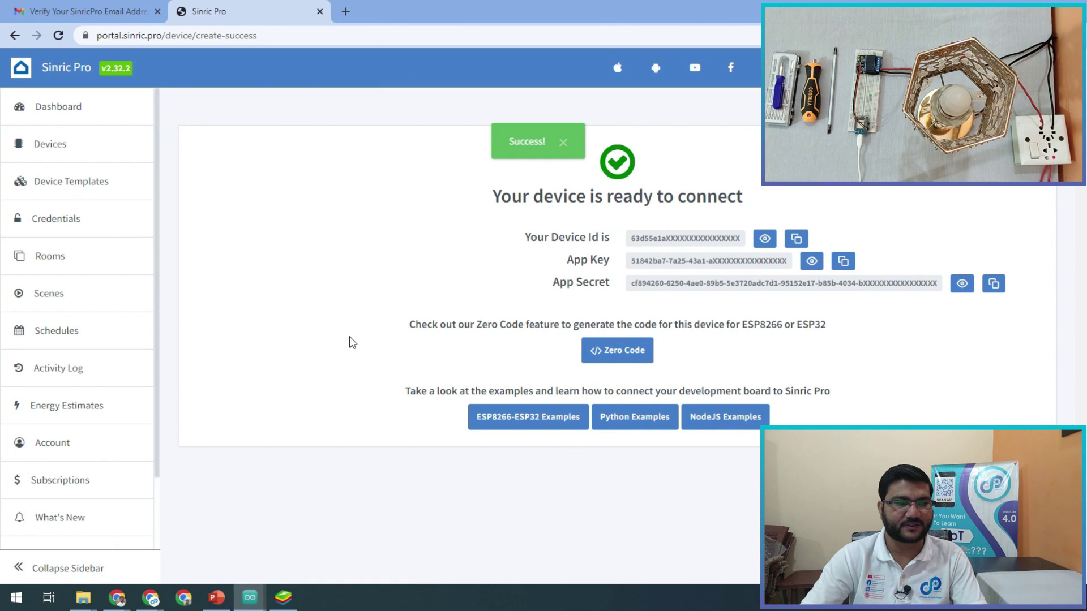
pyautogui.click(250, 597)
pyautogui.click(455, 345)
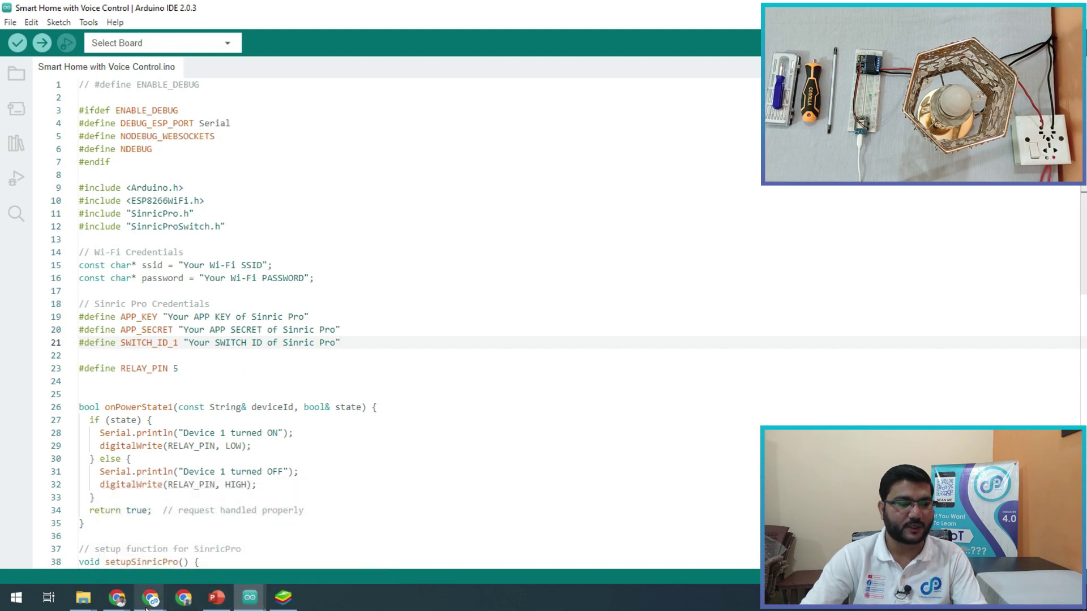
# Open the Sinric Pro dashboard in Chrome and examine the status of Light2 in Bed Room and Light1 in Recording Room.
pyautogui.moveTo(152, 604)
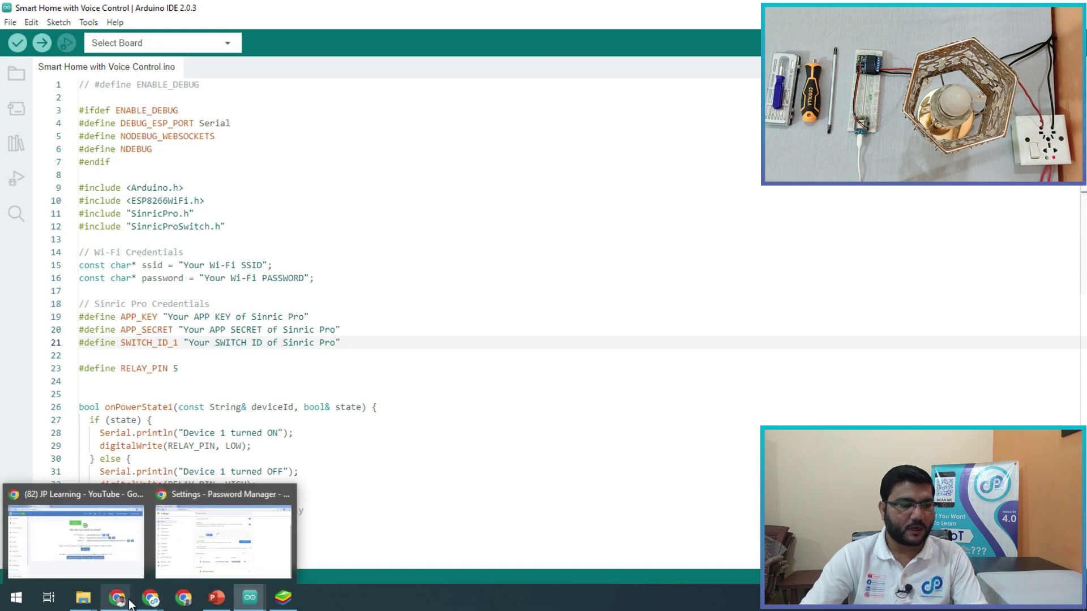
pyautogui.click(87, 547)
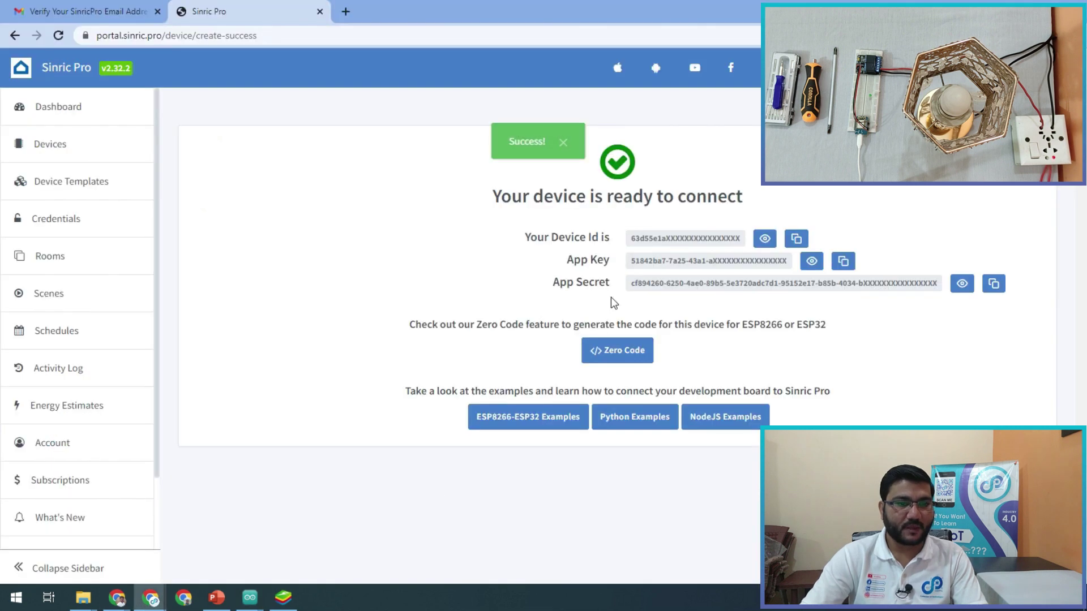
pyautogui.click(63, 117)
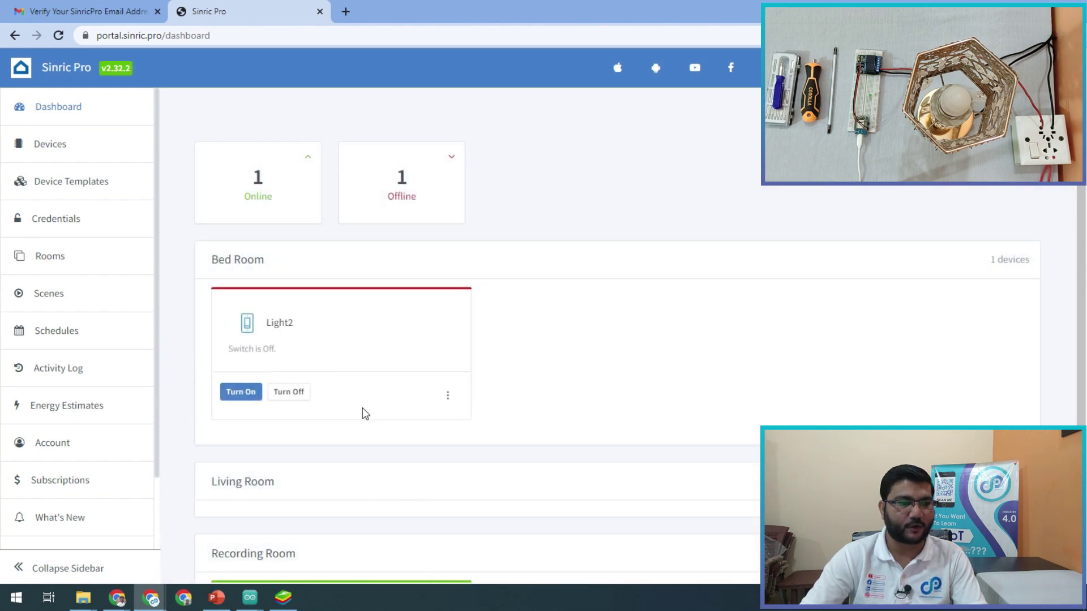
pyautogui.scroll(-2, 363, 408)
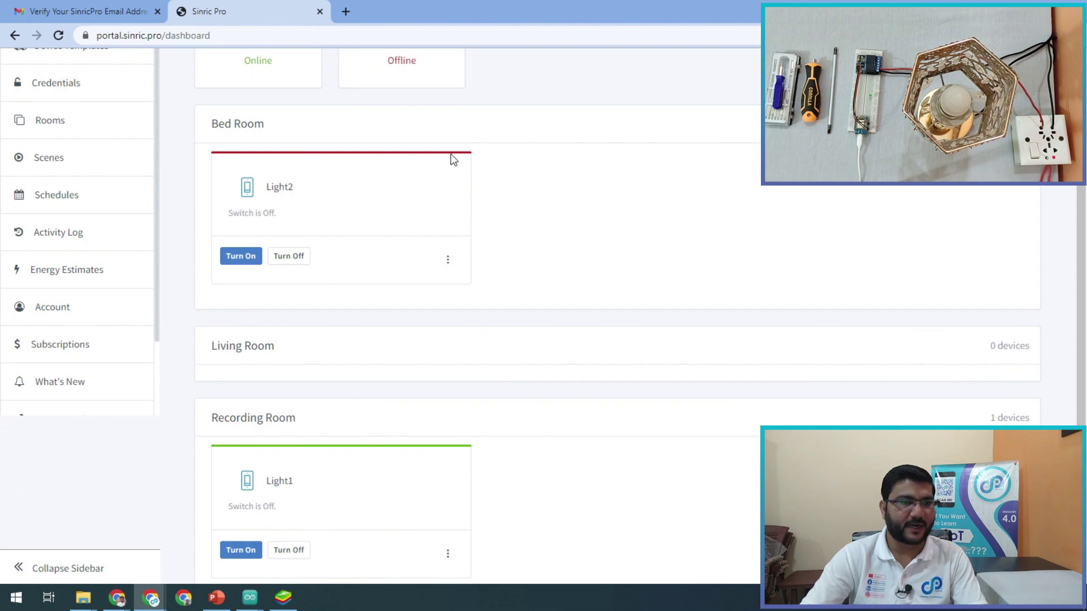
pyautogui.scroll(-1, 444, 407)
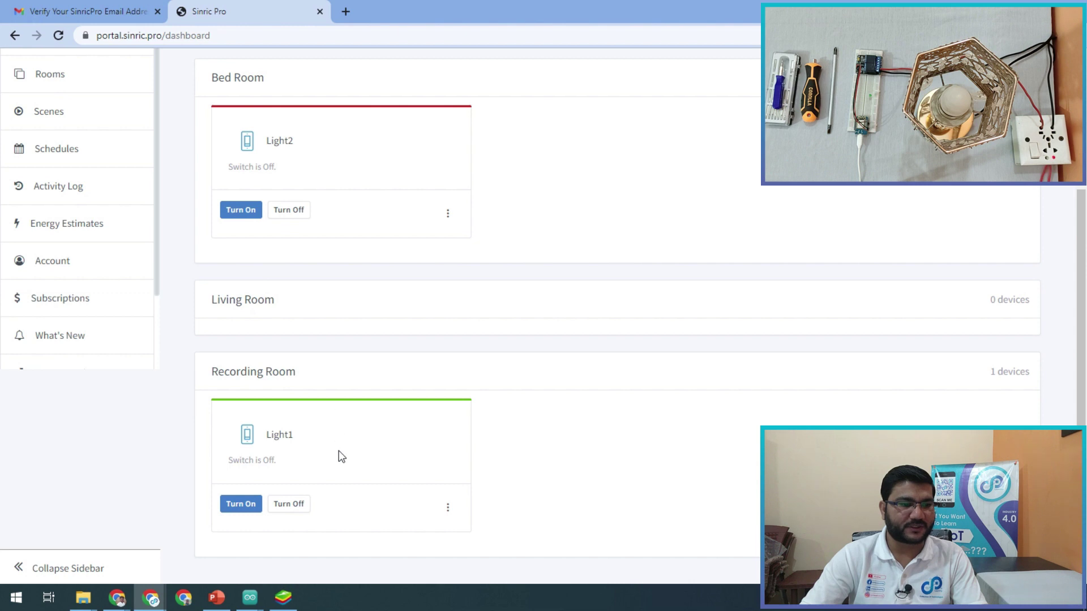
pyautogui.scroll(4, 338, 453)
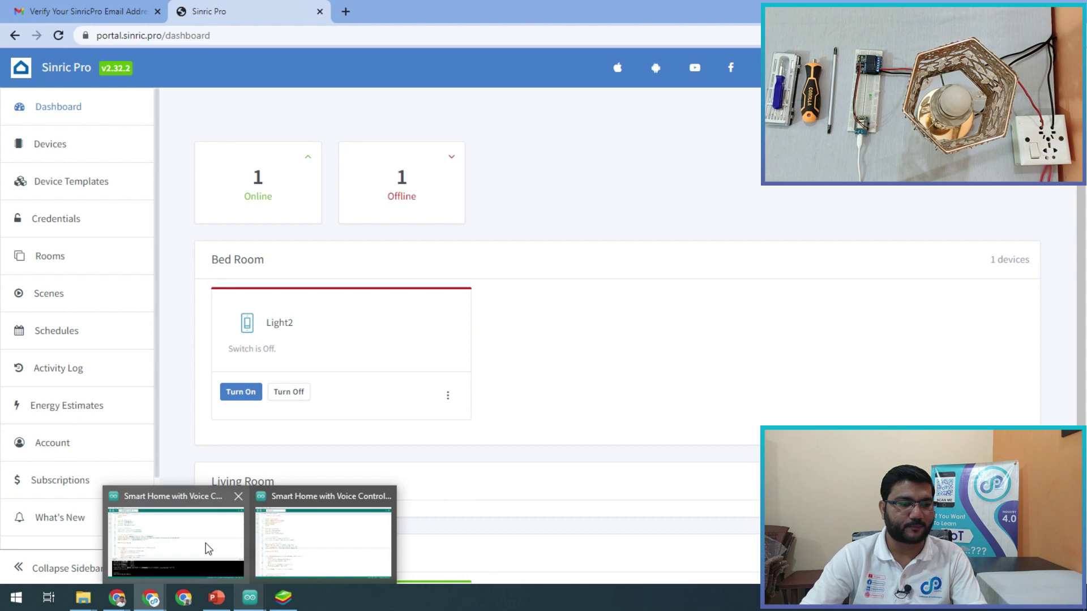
# Check the NodeMCU's messages in the Arduino IDE Serial Monitor, and compare the light statuses in Google Home and the Sinric Pro dashboard.
pyautogui.hotkey('alt', 'Tab')
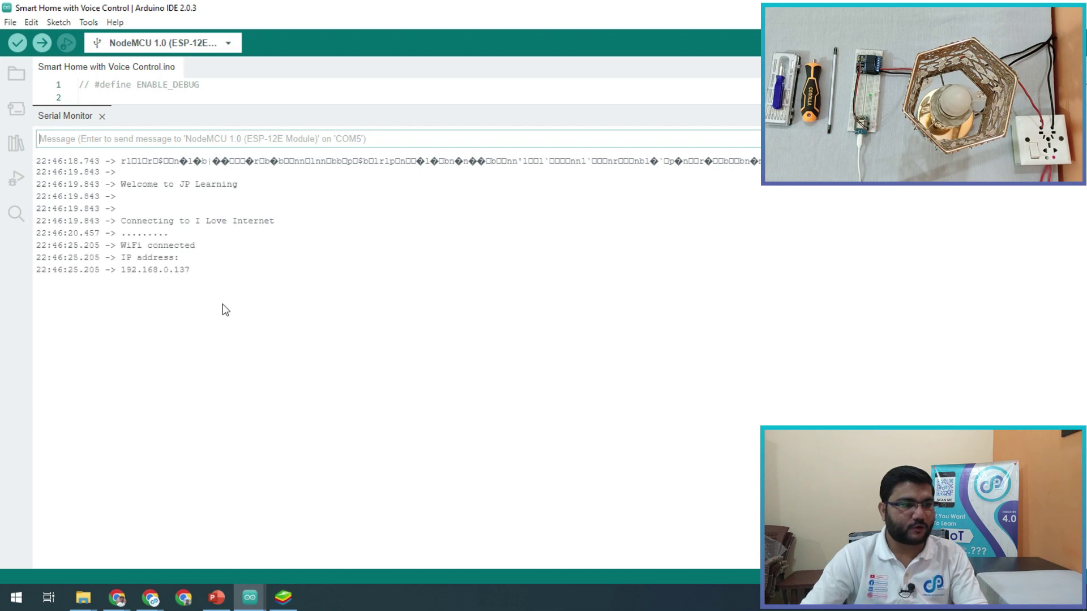
pyautogui.moveTo(121, 284); pyautogui.dragTo(121, 311)
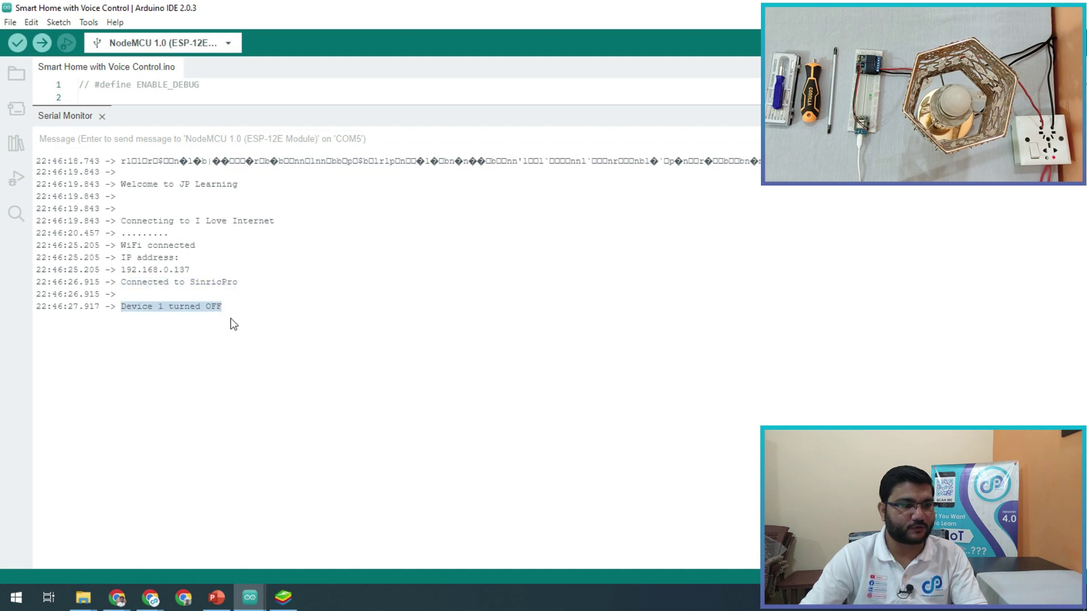
pyautogui.click(285, 600)
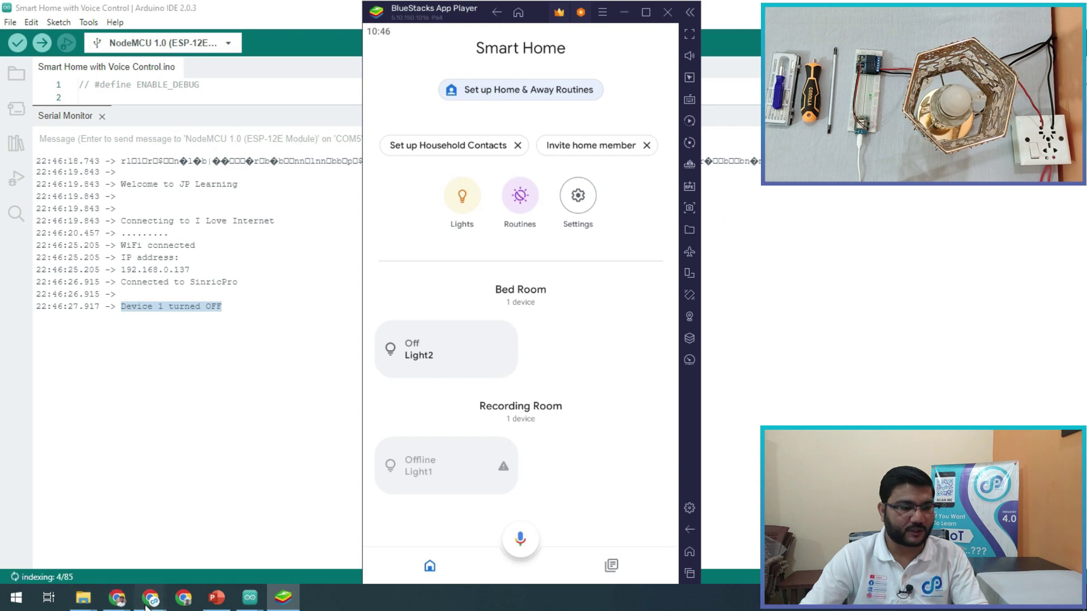
pyautogui.click(193, 530)
pyautogui.scroll(3, 543, 371)
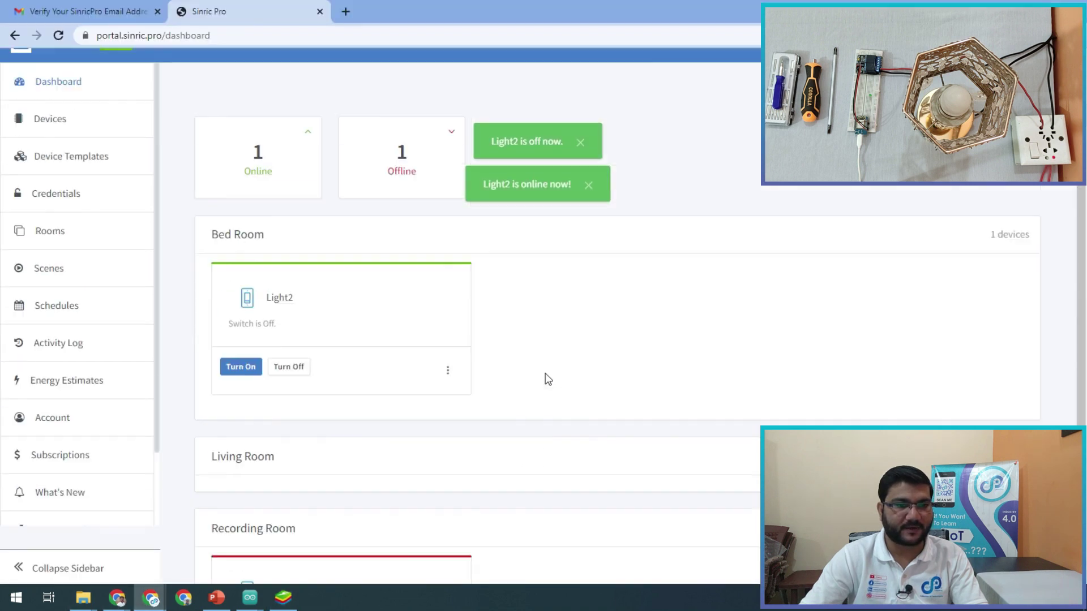